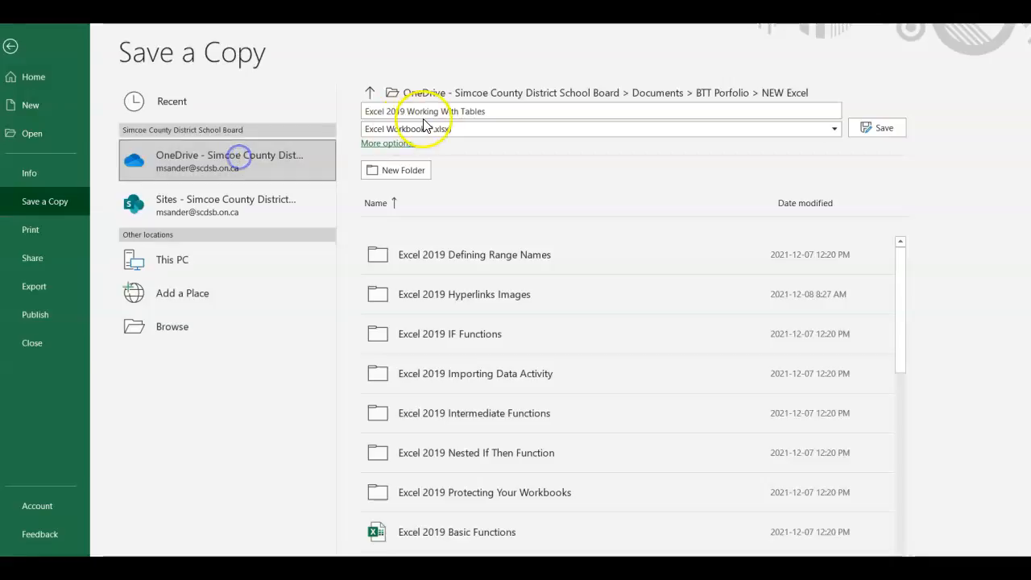
# Save a copy named with your own name plus '1' in place of 'Excel 2019', declining the overwrite.
pyautogui.click(131, 245)
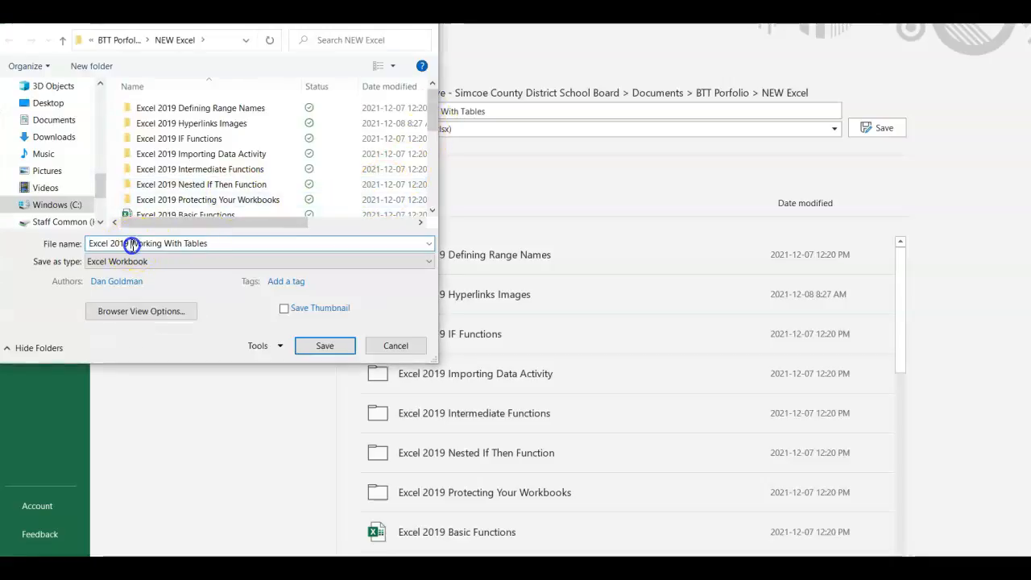
pyautogui.moveTo(131, 245); pyautogui.dragTo(51, 247)
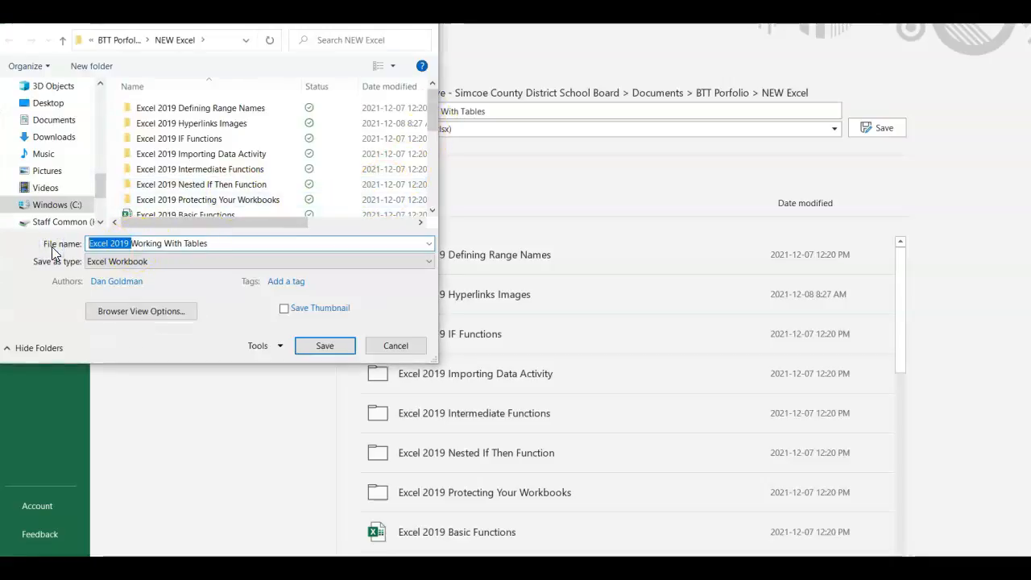
pyautogui.write('Melanie')
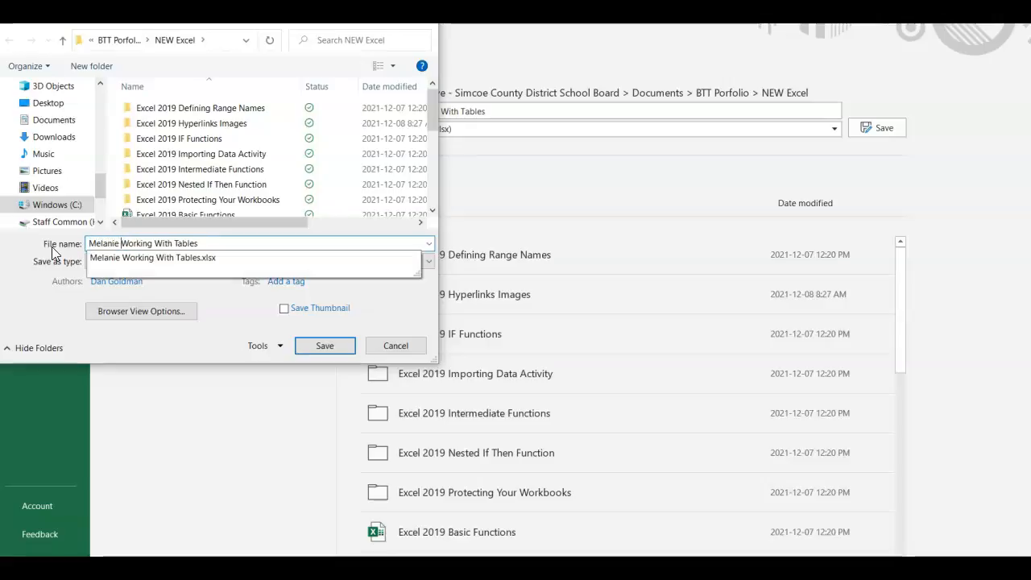
pyautogui.click(314, 345)
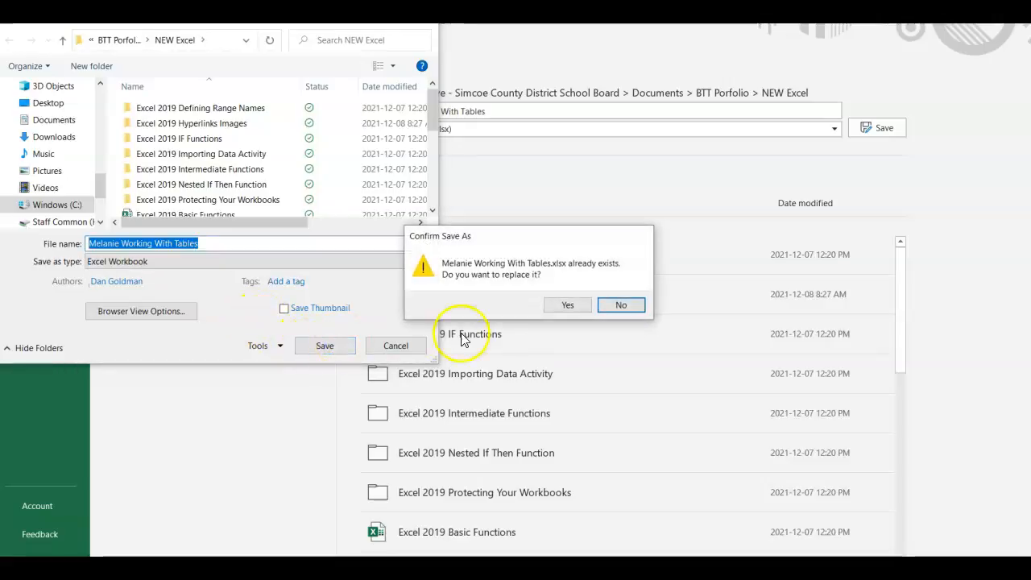
pyautogui.click(617, 307)
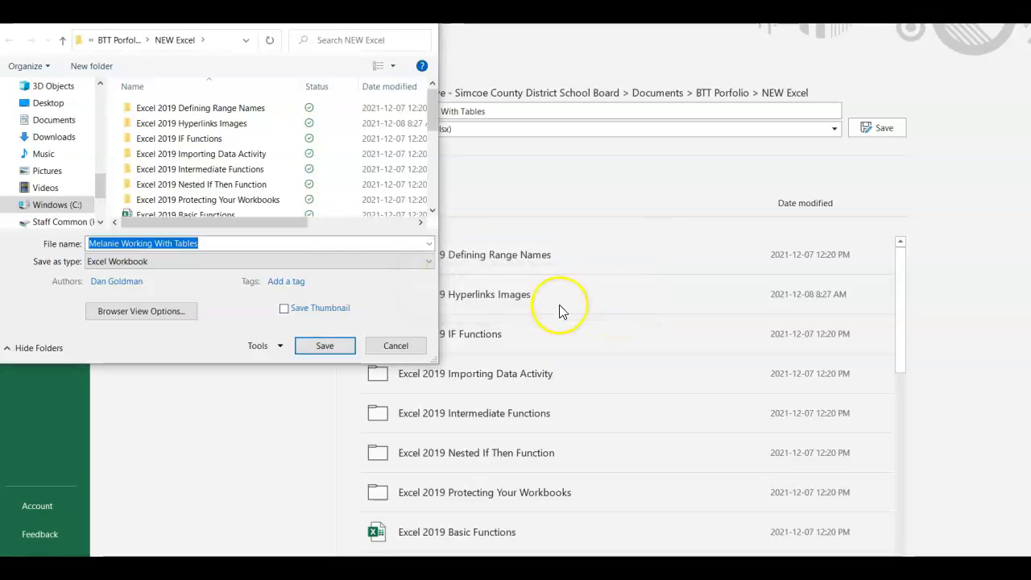
pyautogui.click(119, 245)
pyautogui.write('1')
pyautogui.click(324, 345)
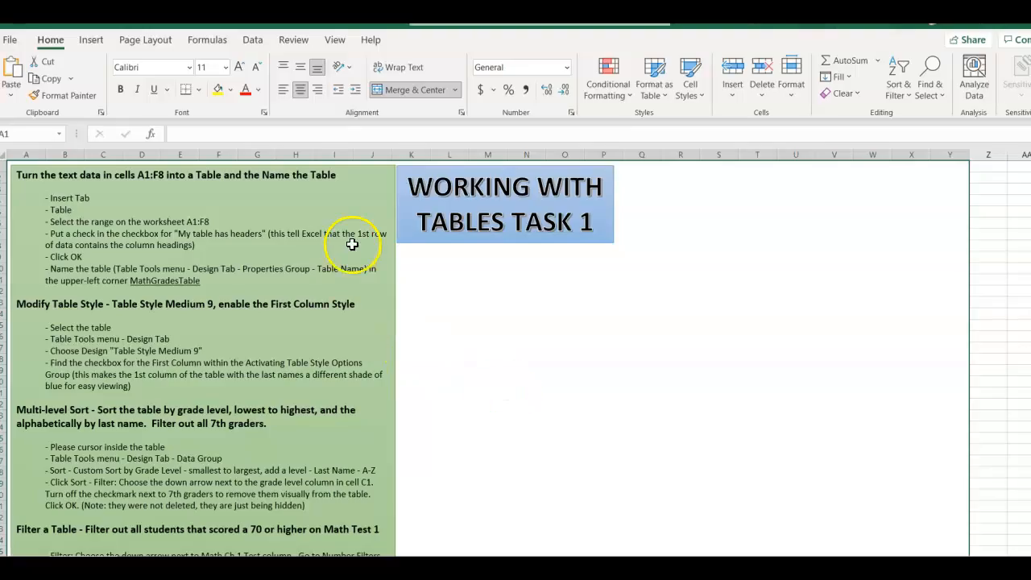
# Open the original Excel 2019 Working With Tables from Recent and snap it beside the copy.
pyautogui.click(8, 40)
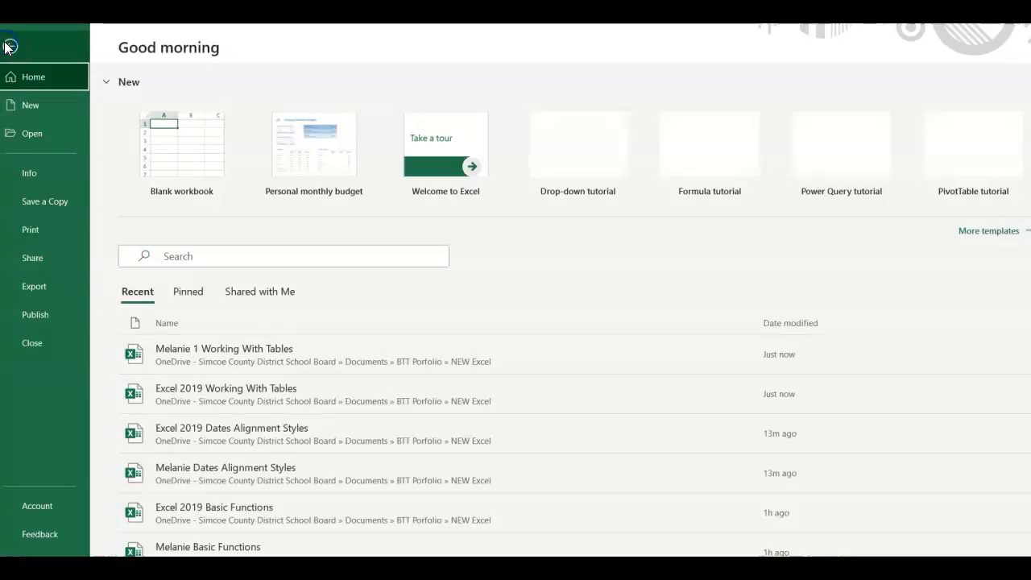
pyautogui.click(54, 137)
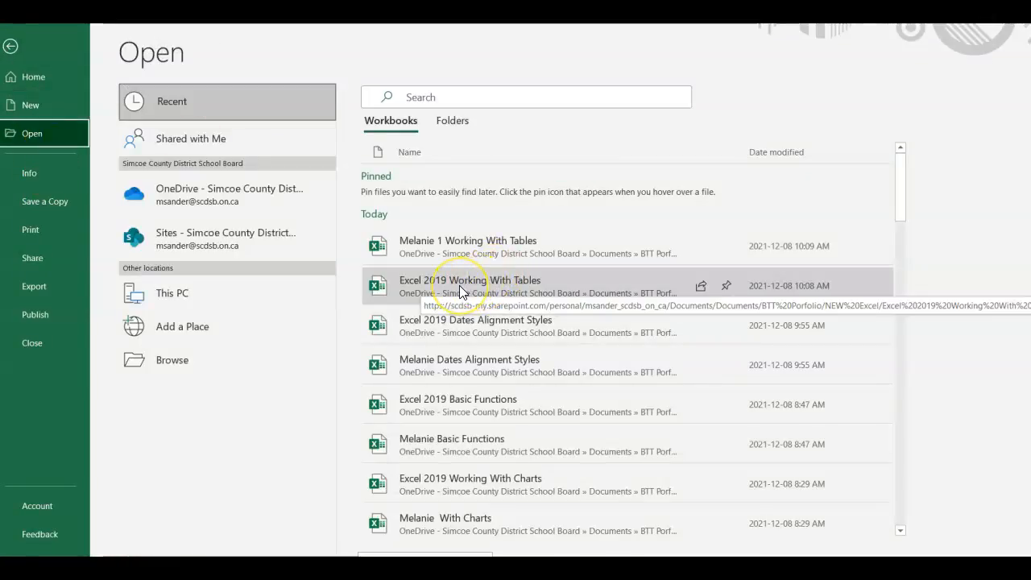
pyautogui.click(459, 285)
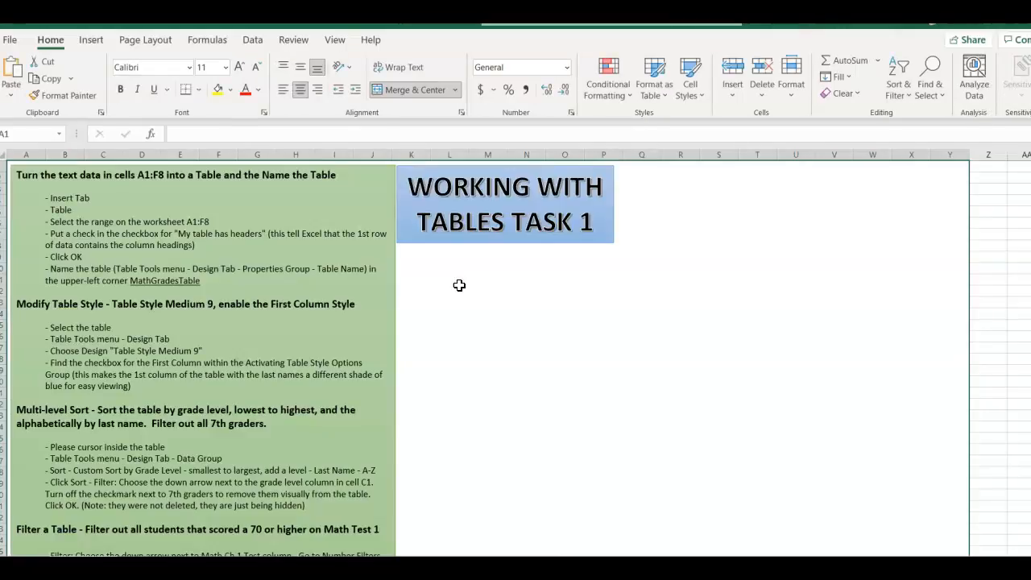
pyautogui.press('super+Left')
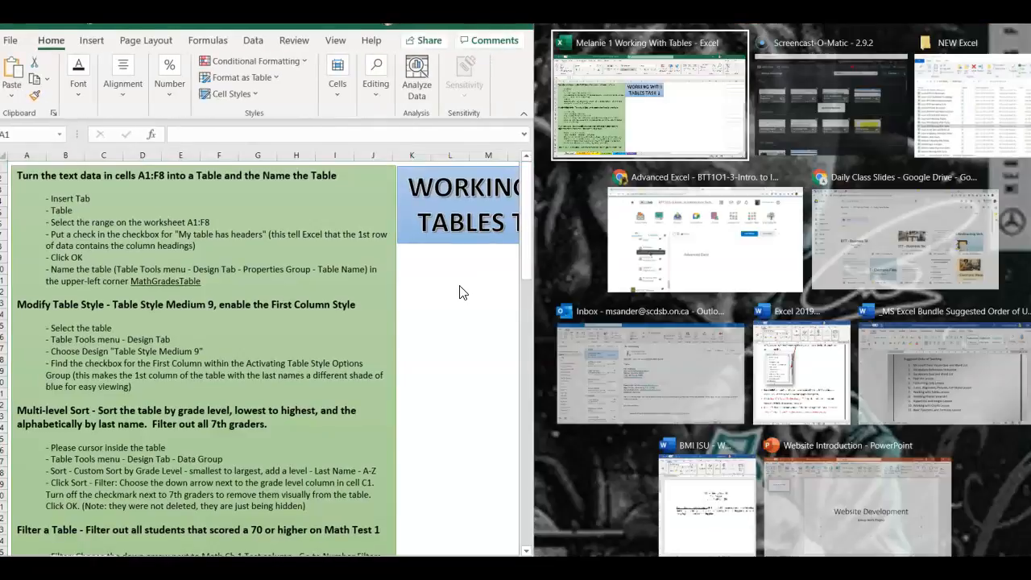
pyautogui.click(669, 95)
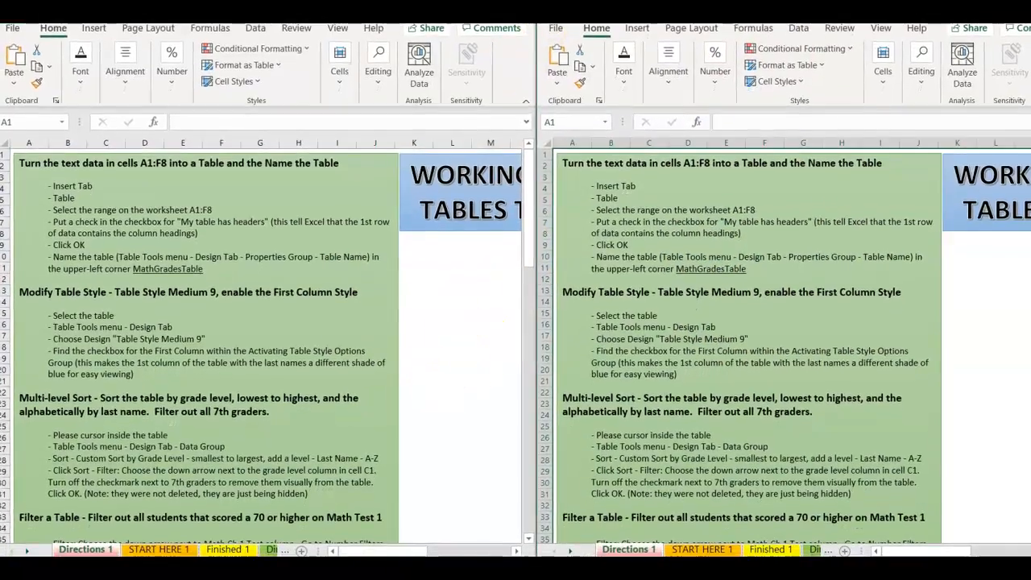
# Scroll the sheet tabs to reach START HERE 1, open it and select cell A1.
pyautogui.click(28, 551)
pyautogui.click(28, 551)
pyautogui.click(29, 550)
pyautogui.click(28, 550)
pyautogui.click(8, 550)
pyautogui.click(8, 551)
pyautogui.click(8, 551)
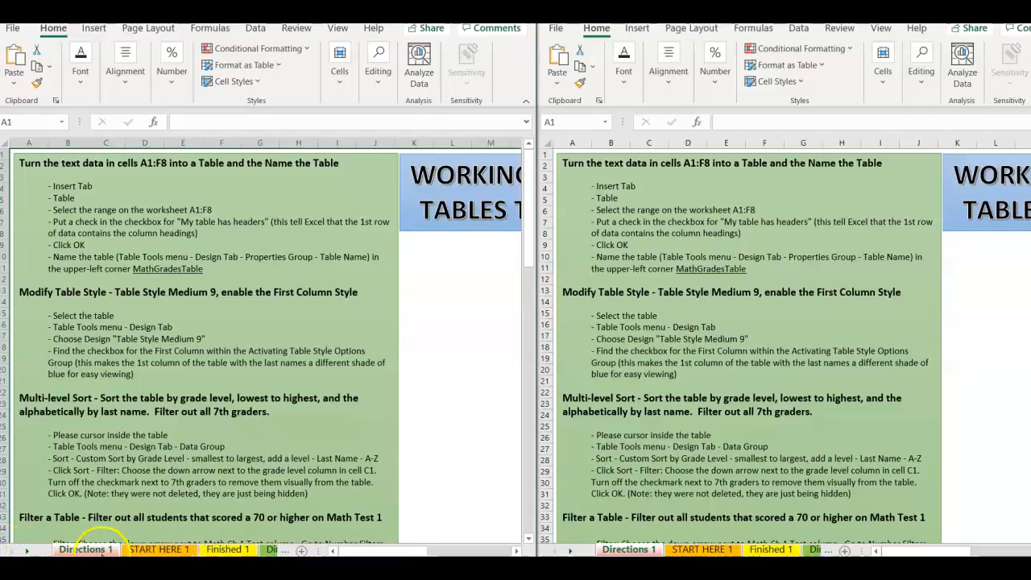
pyautogui.click(676, 550)
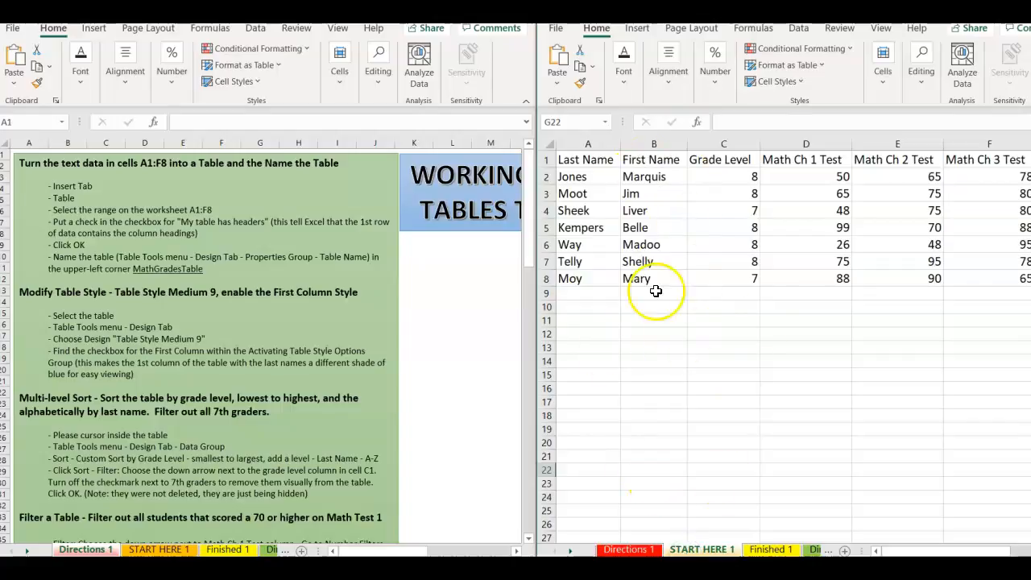
pyautogui.scroll(-2, 781, 338)
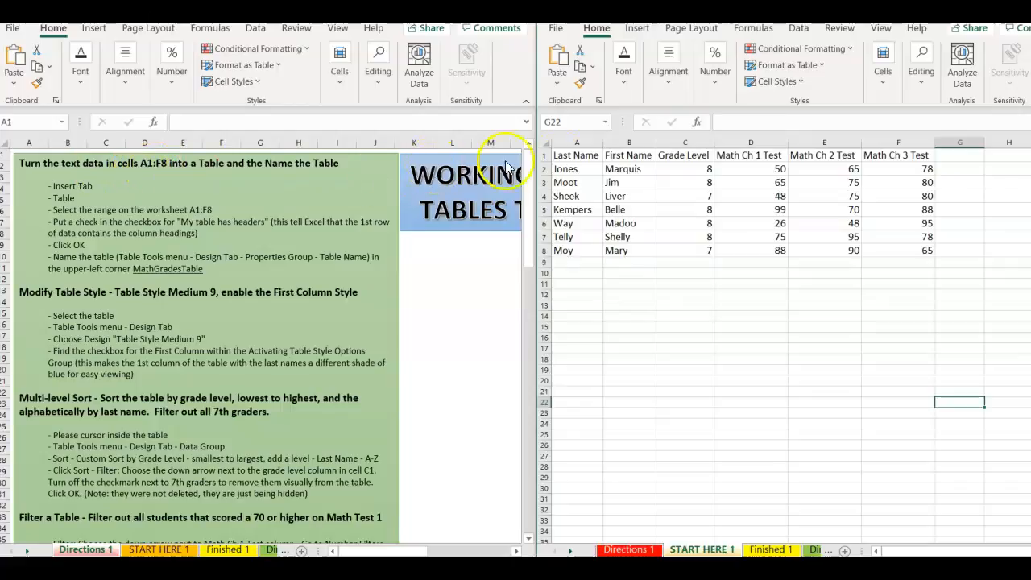
pyautogui.click(567, 156)
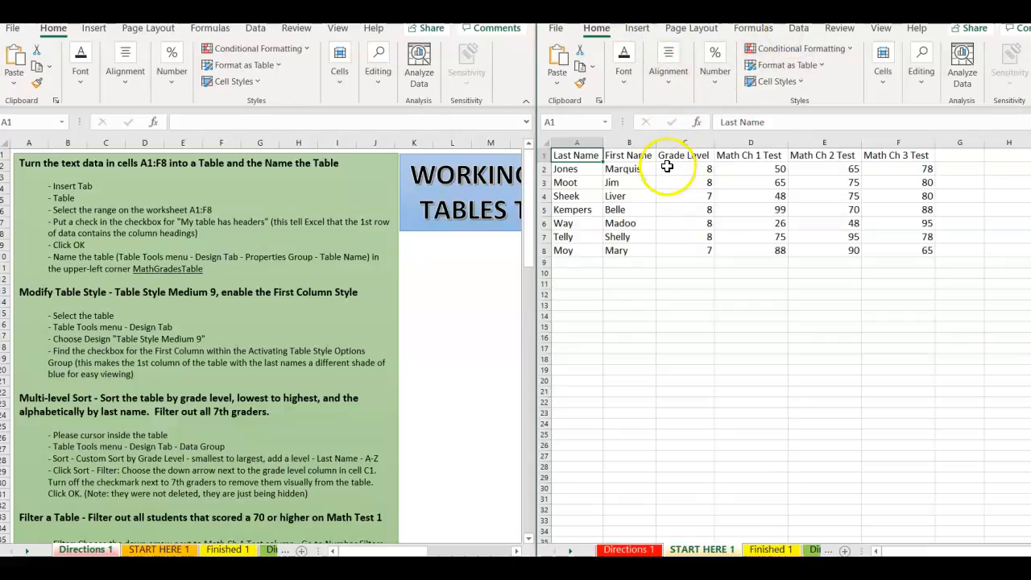
# Convert $A$1:$F$8 into a table with headers, accepting the external-range warning.
pyautogui.click(637, 29)
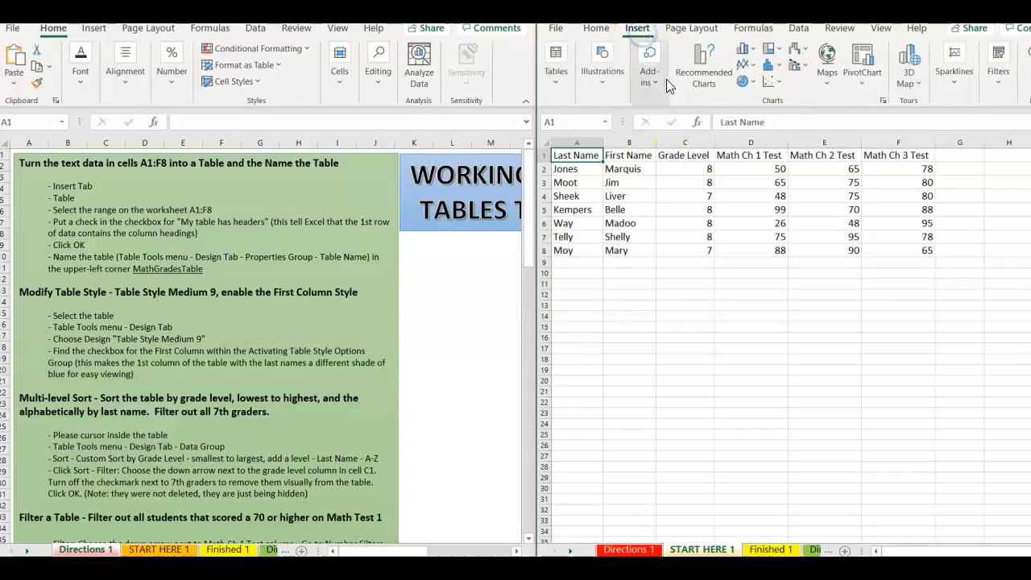
pyautogui.click(555, 63)
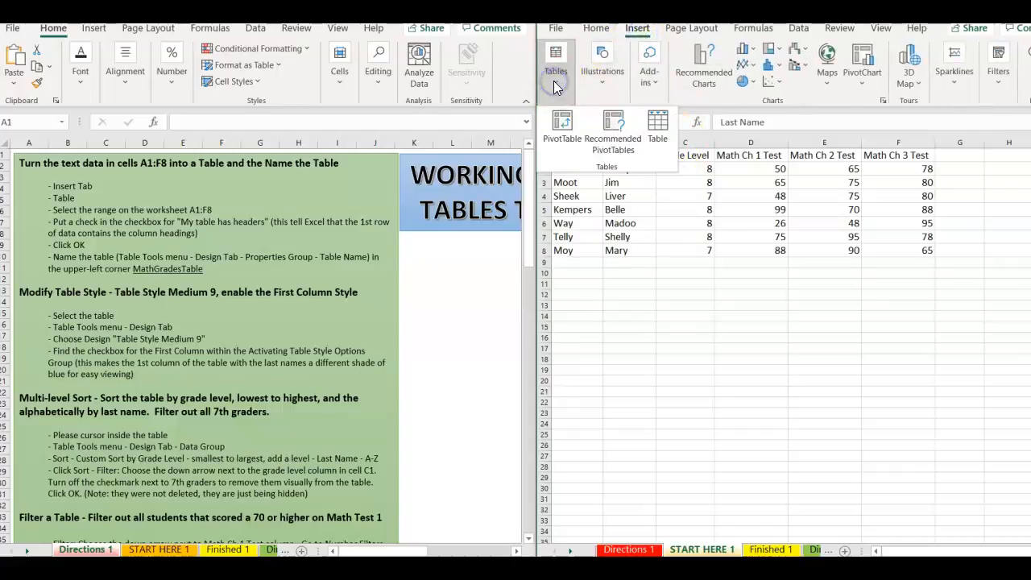
pyautogui.click(657, 125)
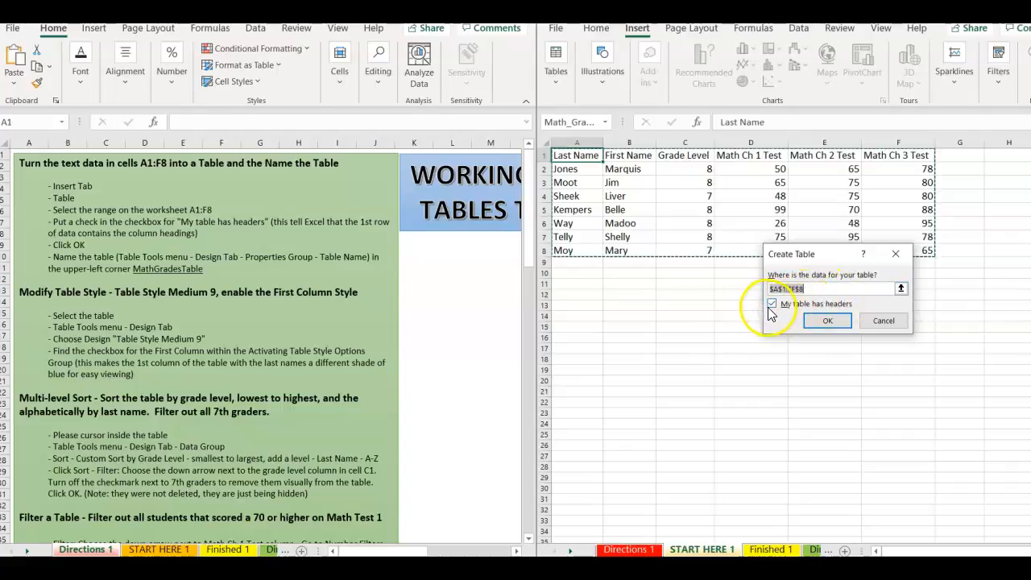
pyautogui.click(822, 322)
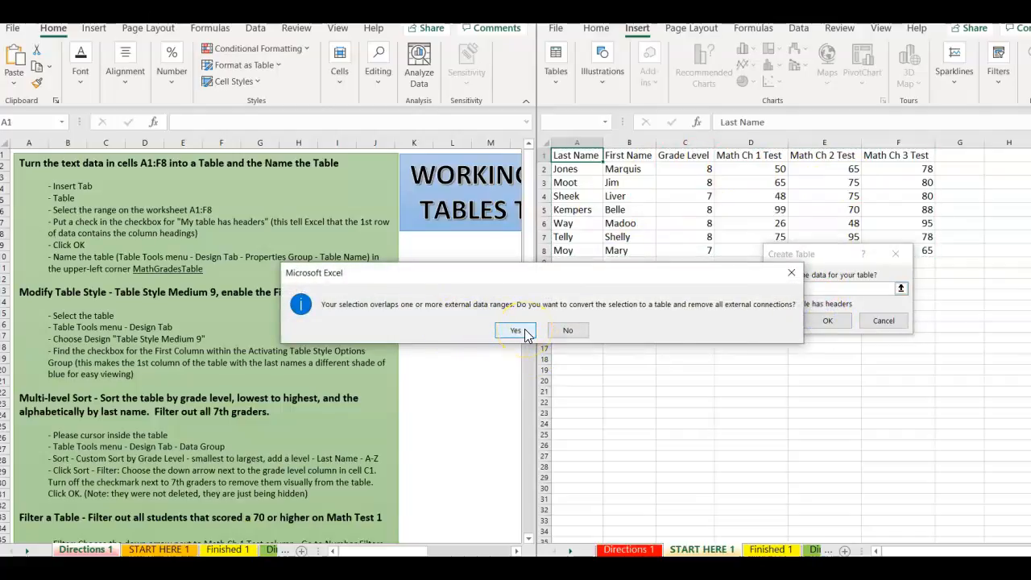
pyautogui.click(522, 331)
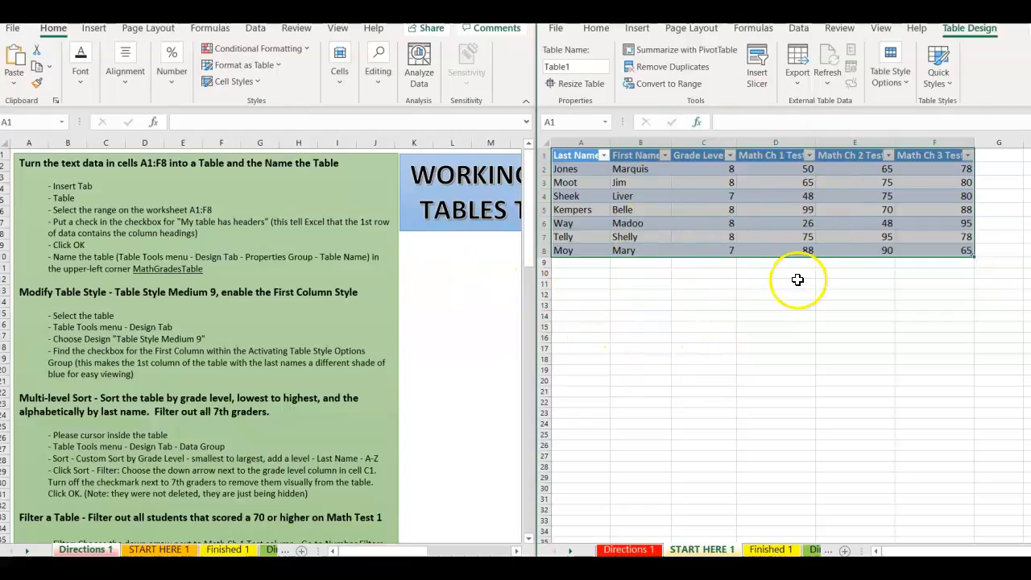
# Change the Table Name from Table1 to MathGradesTable in Table Design.
pyautogui.click(750, 304)
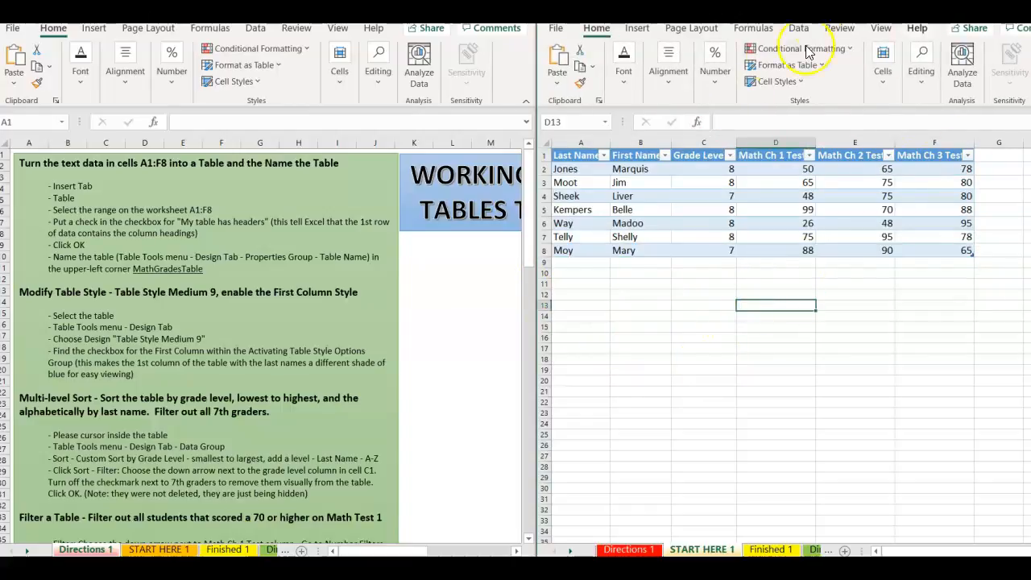
pyautogui.click(813, 238)
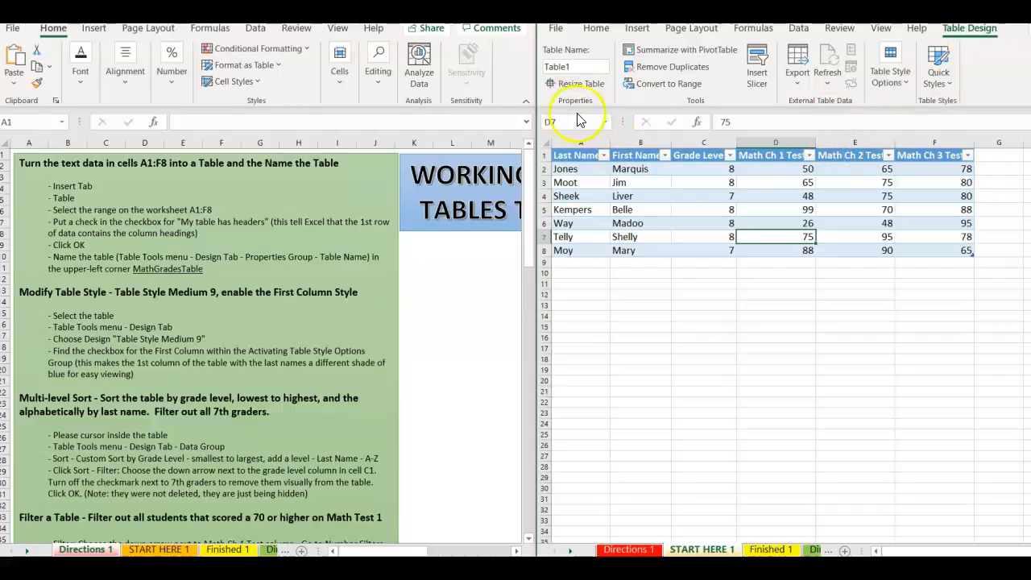
pyautogui.click(577, 70)
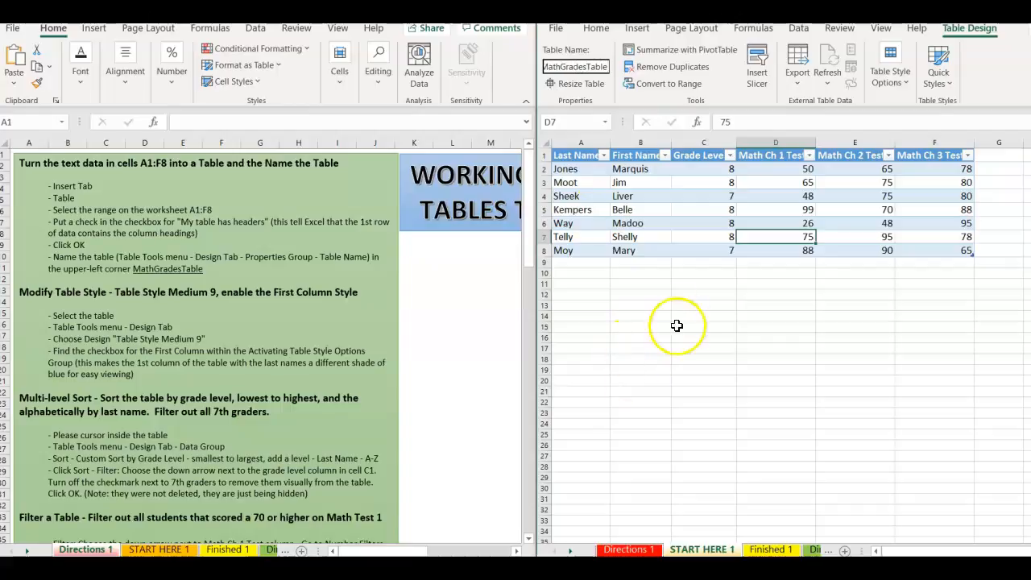
pyautogui.click(692, 295)
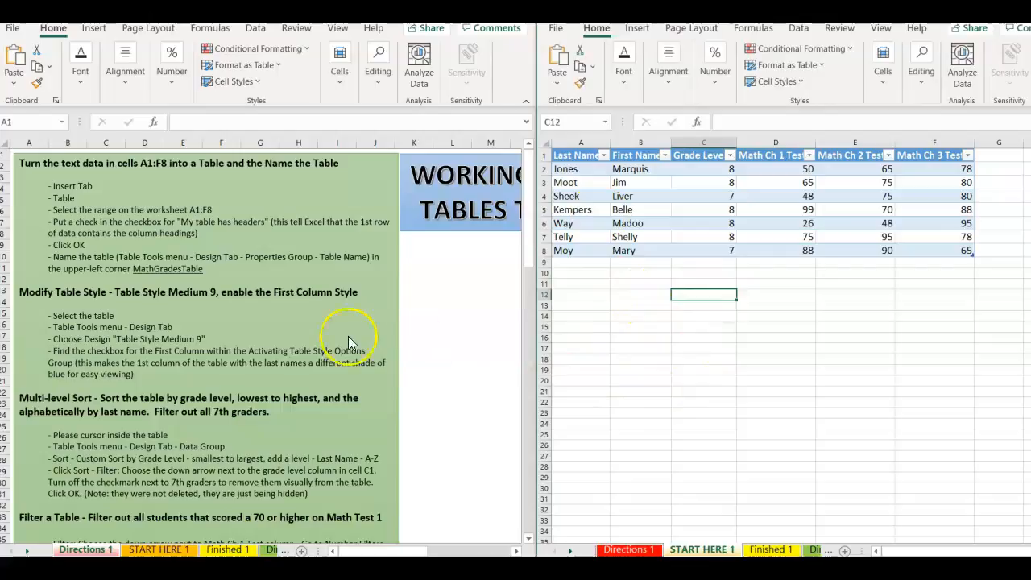
# Pick Table Style Medium 9 from the Table Design Quick Styles gallery.
pyautogui.moveTo(528, 238); pyautogui.dragTo(528, 275)
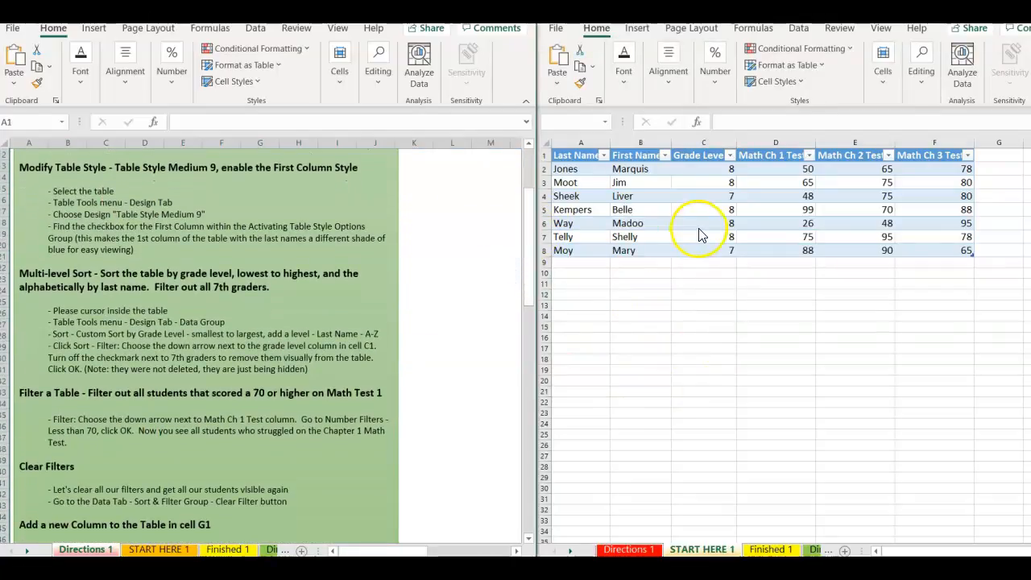
pyautogui.click(641, 195)
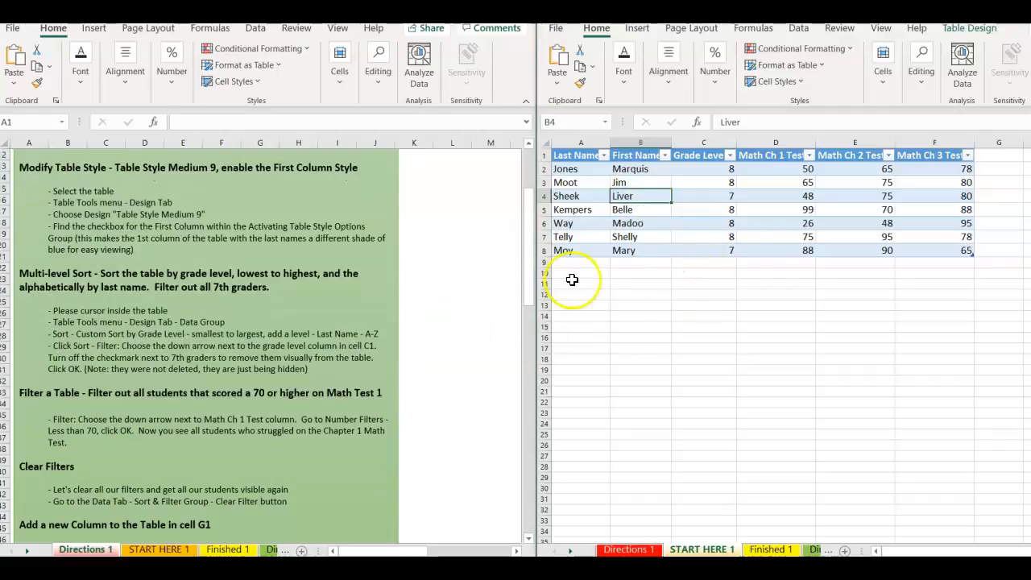
pyautogui.click(971, 31)
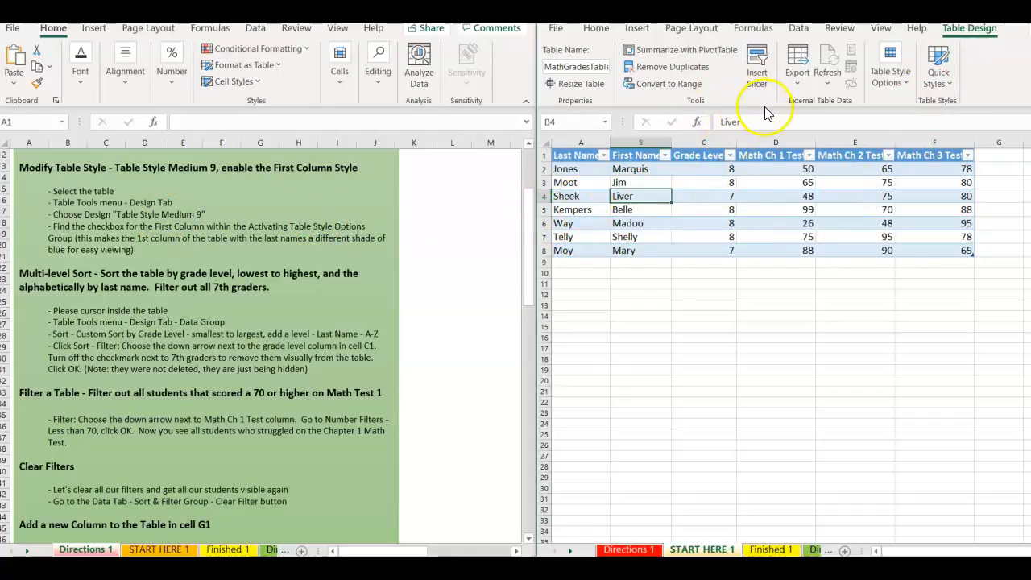
pyautogui.click(941, 83)
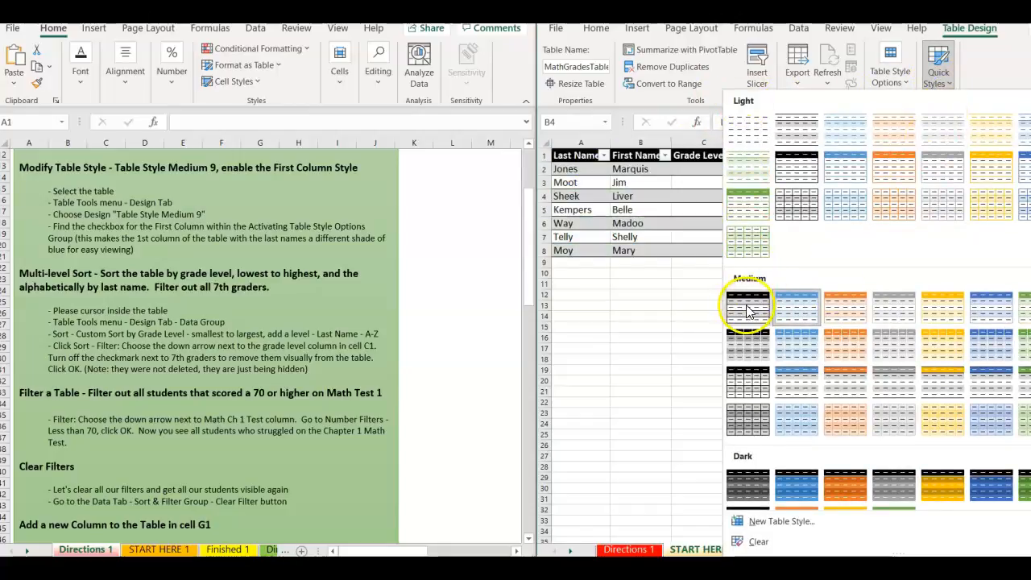
pyautogui.click(790, 355)
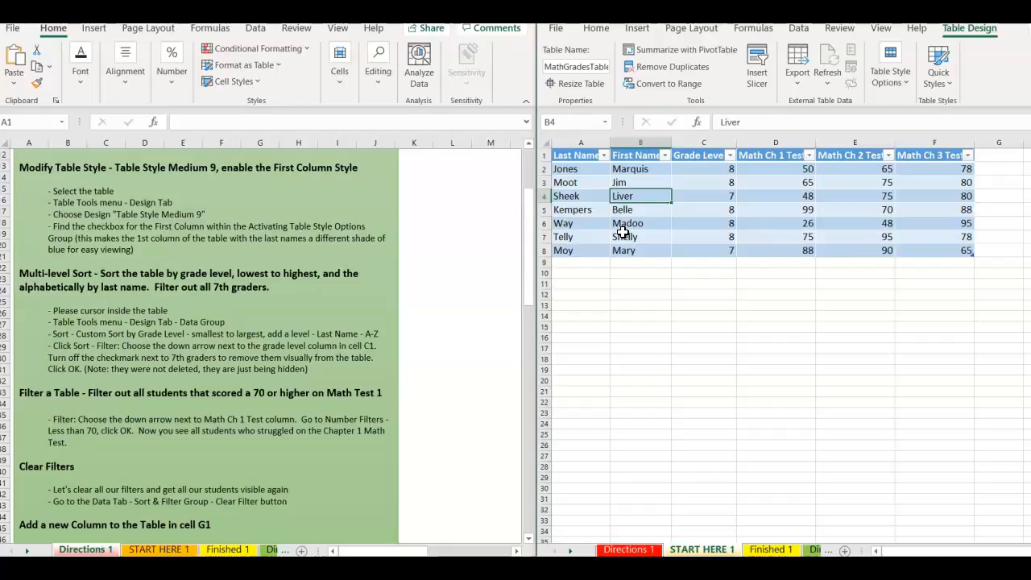
# Turn on First Column in Table Style Options, keeping Banded Rows on, and verify the result.
pyautogui.click(906, 83)
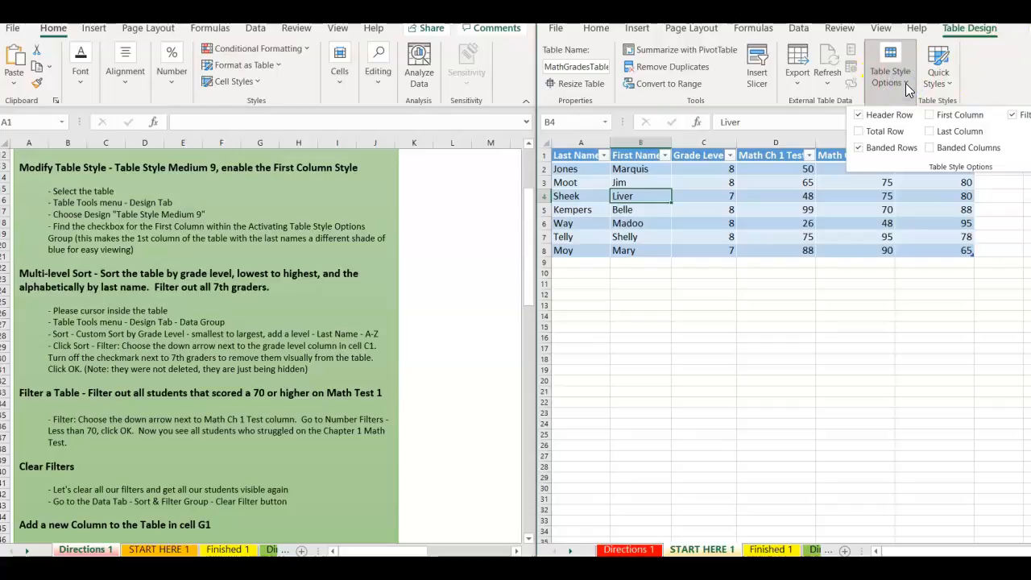
pyautogui.click(859, 149)
pyautogui.click(859, 150)
pyautogui.click(930, 117)
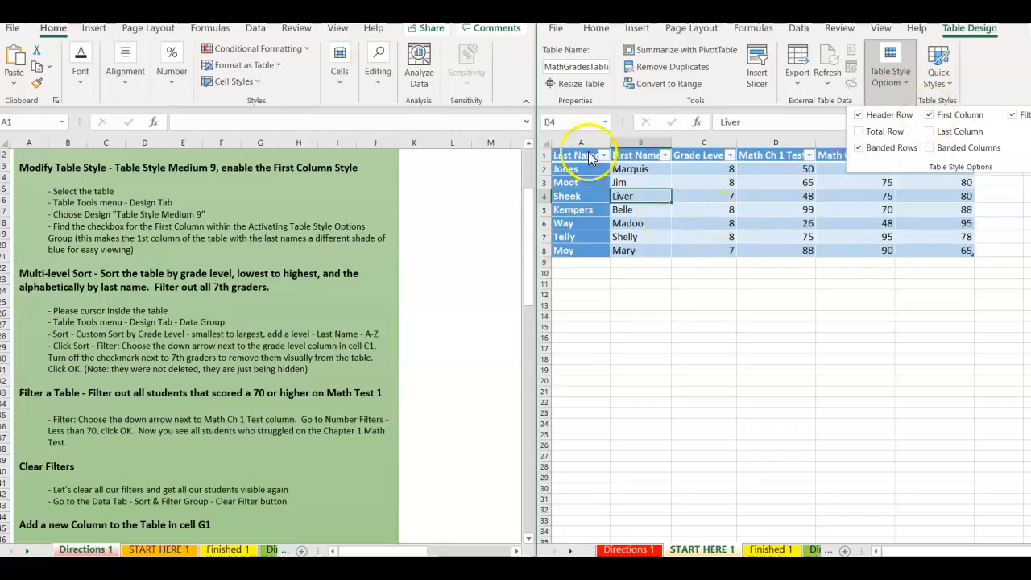
pyautogui.click(626, 287)
pyautogui.click(671, 314)
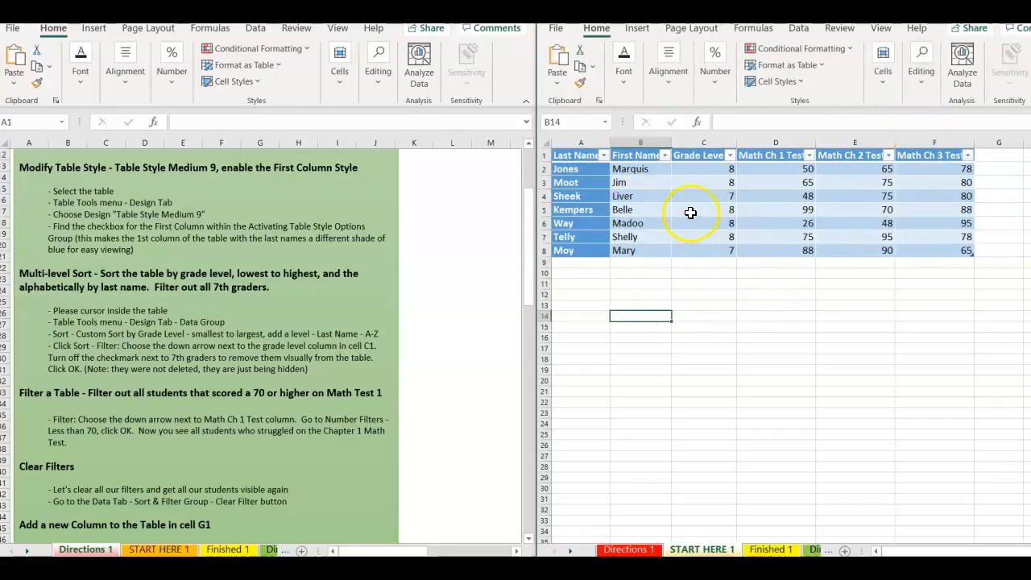
pyautogui.click(690, 211)
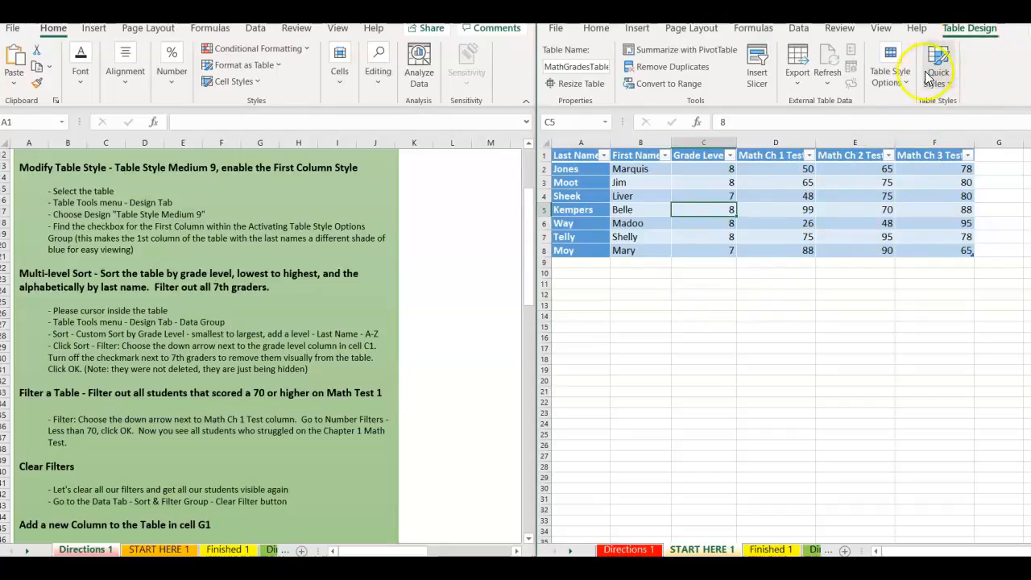
pyautogui.click(904, 86)
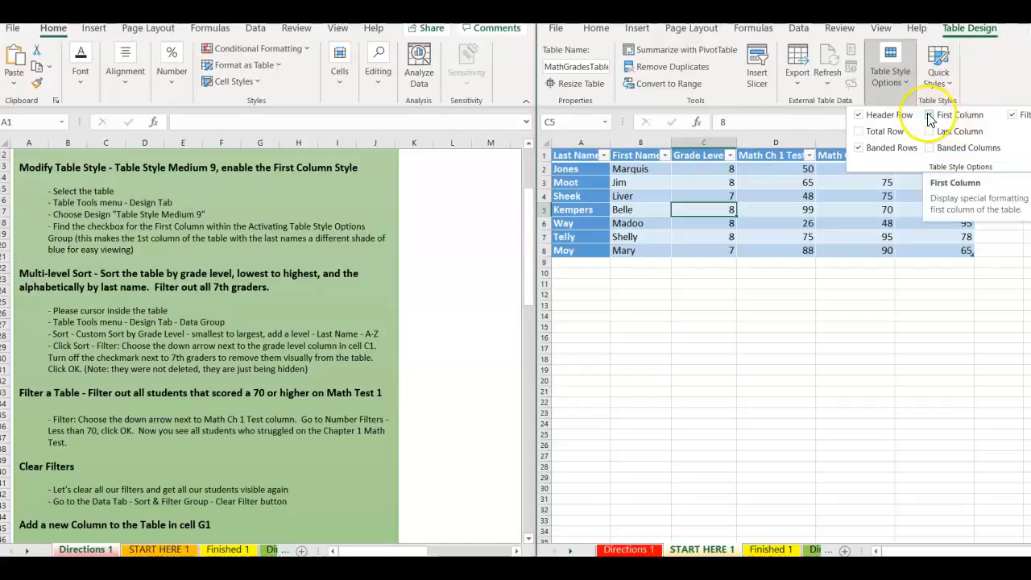
pyautogui.click(929, 116)
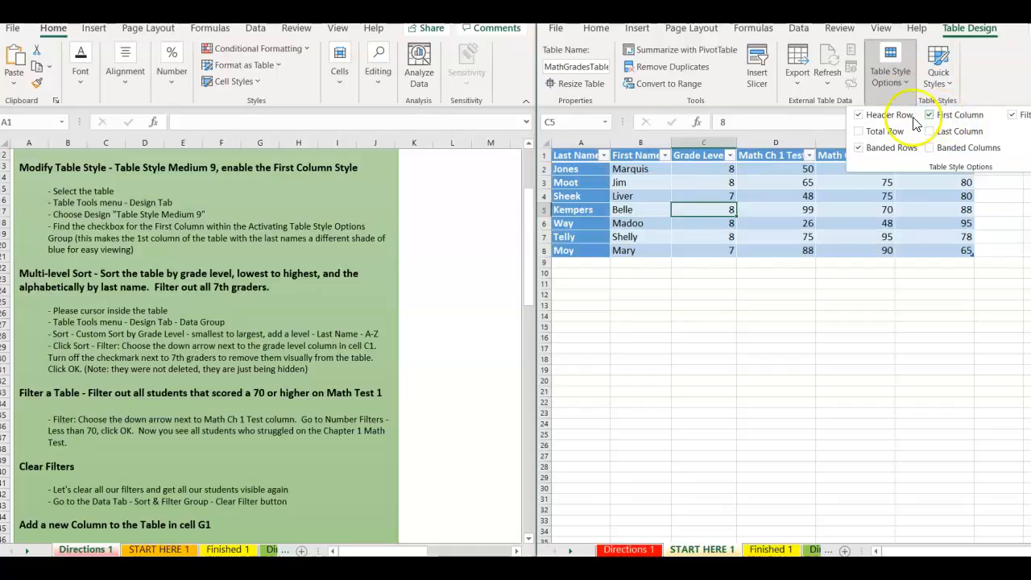
pyautogui.click(594, 290)
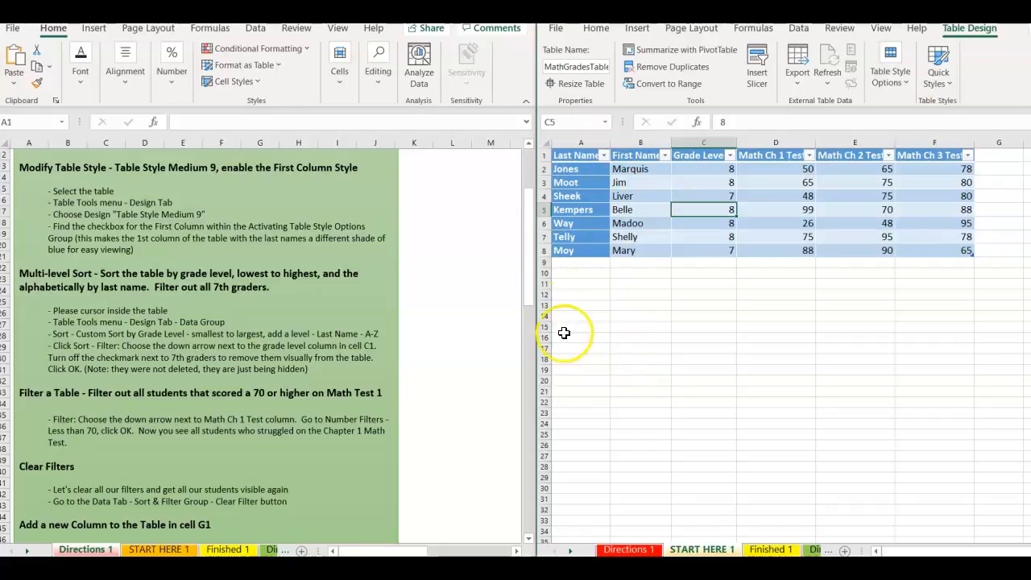
pyautogui.moveTo(531, 265); pyautogui.dragTo(519, 296)
# Sort the table A to Z by Last Name, then maximize the workbook window with Win+Up.
pyautogui.click(221, 267)
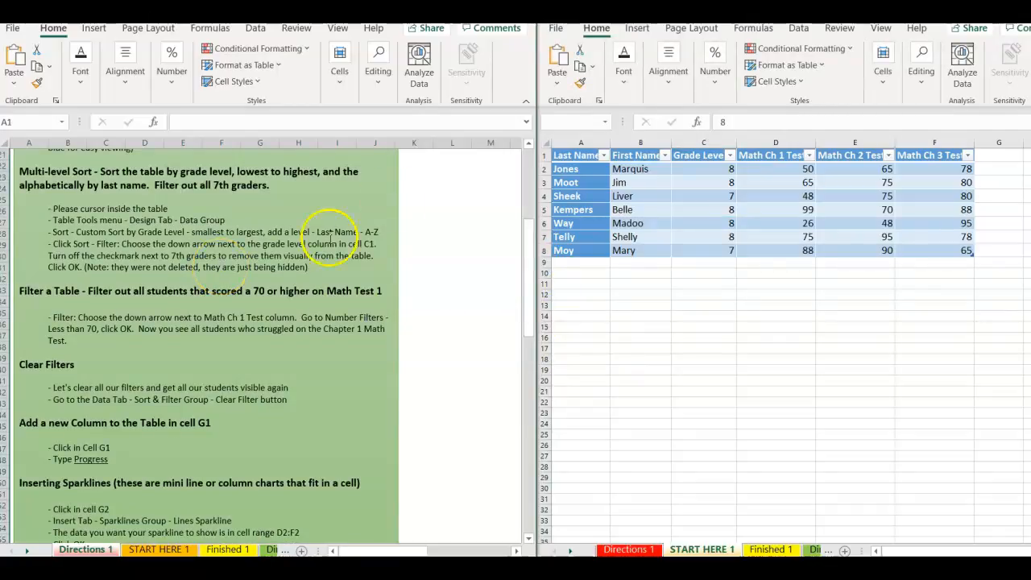
pyautogui.click(602, 158)
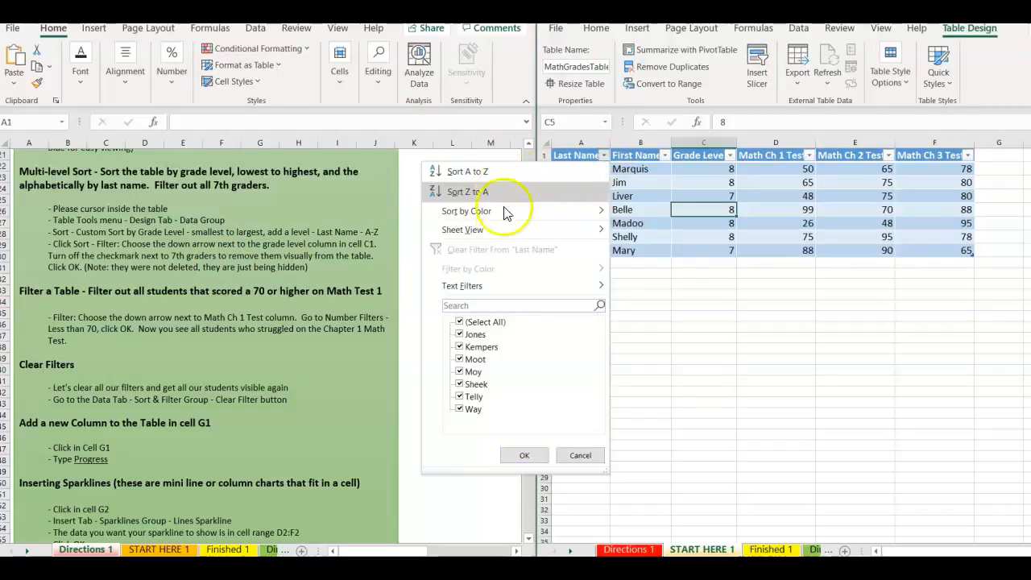
pyautogui.click(605, 157)
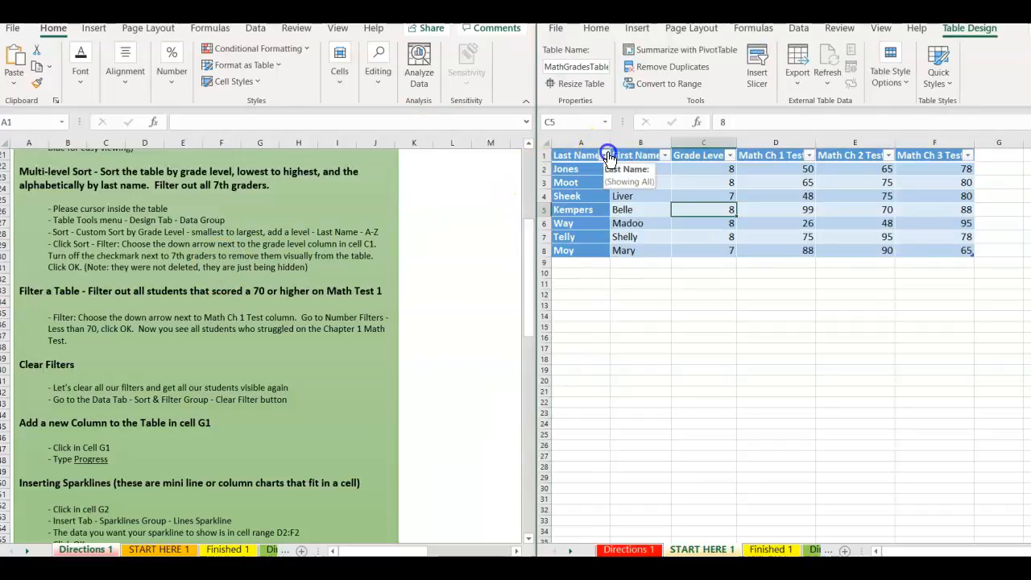
pyautogui.click(602, 157)
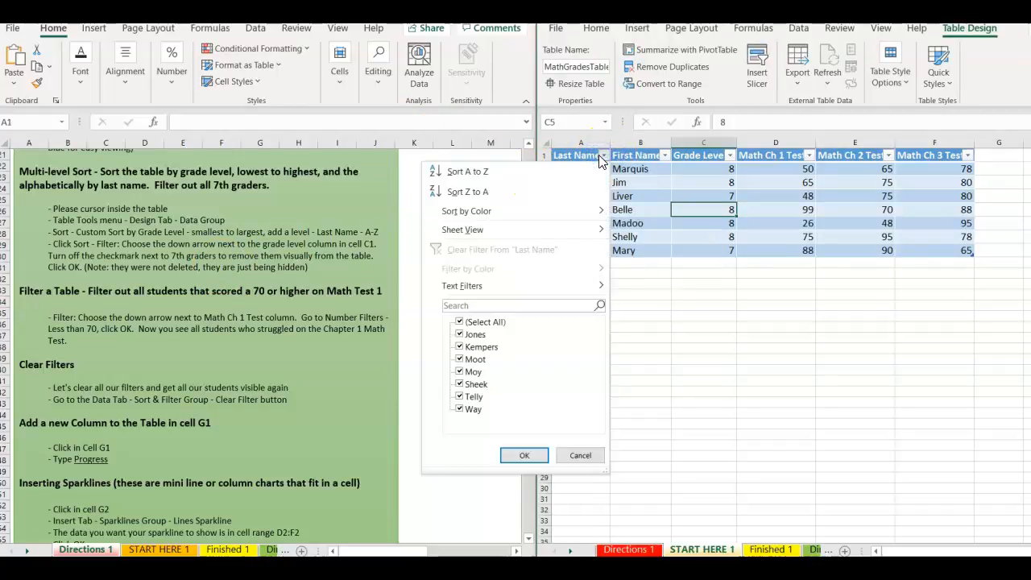
pyautogui.click(467, 172)
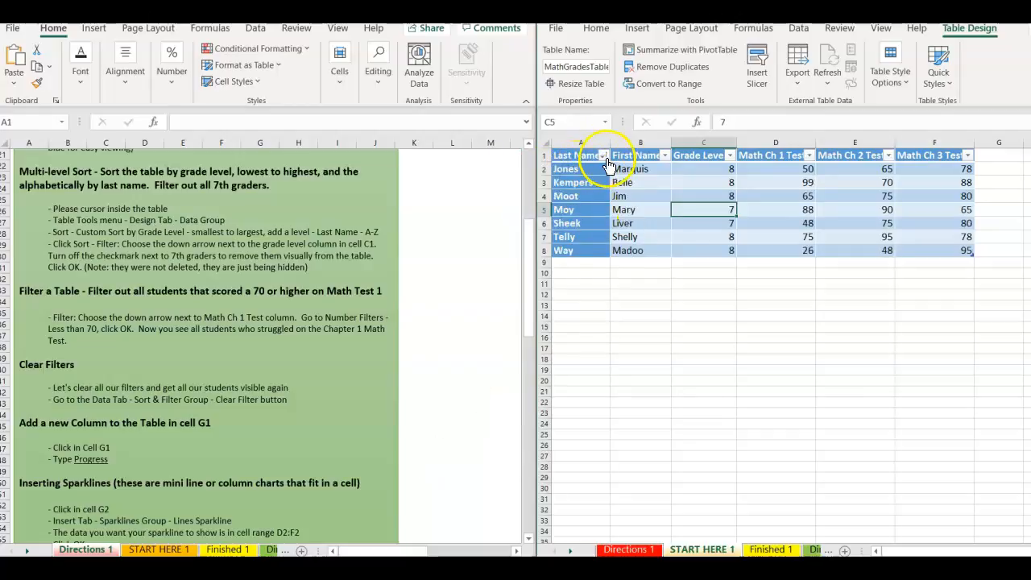
pyautogui.click(603, 156)
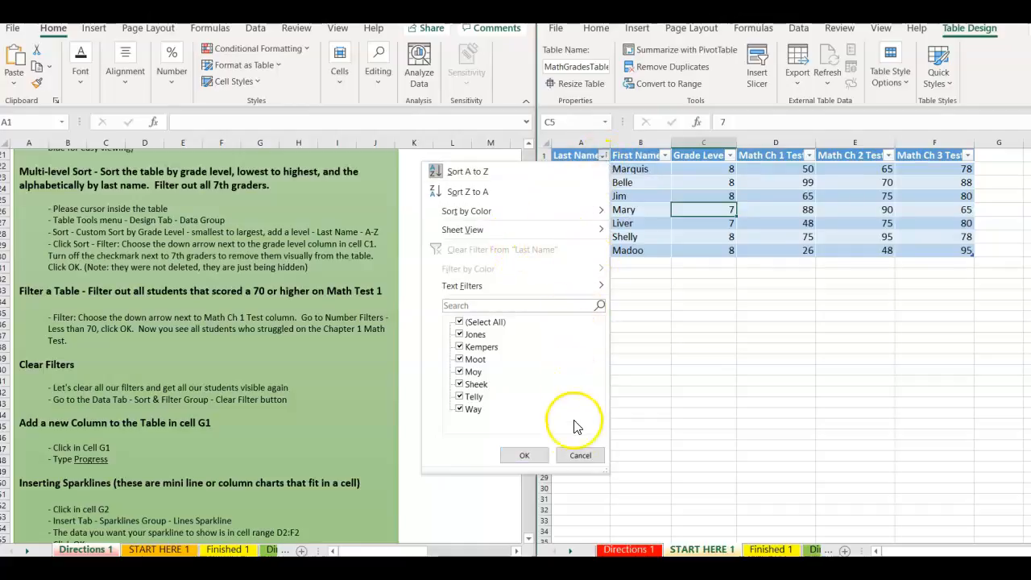
pyautogui.click(524, 455)
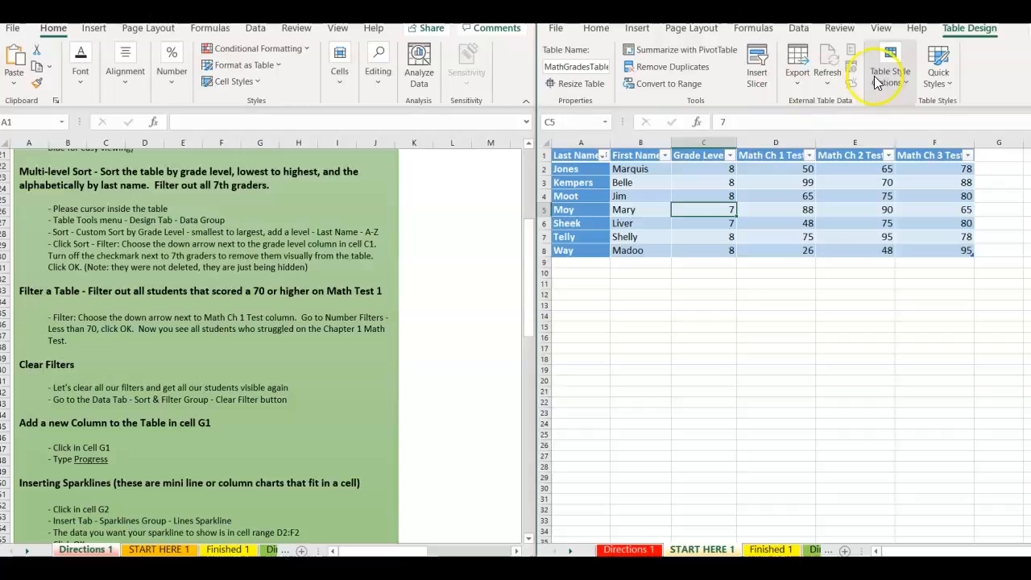
pyautogui.press('super+Up')
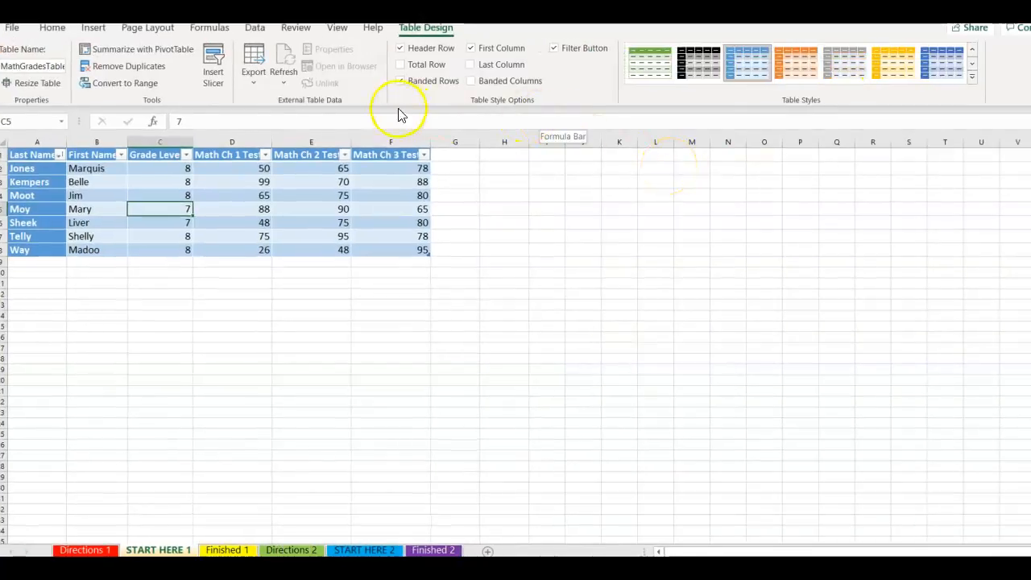
# Custom-sort by Grade Level smallest to largest, then by Last Name A to Z.
pyautogui.click(256, 29)
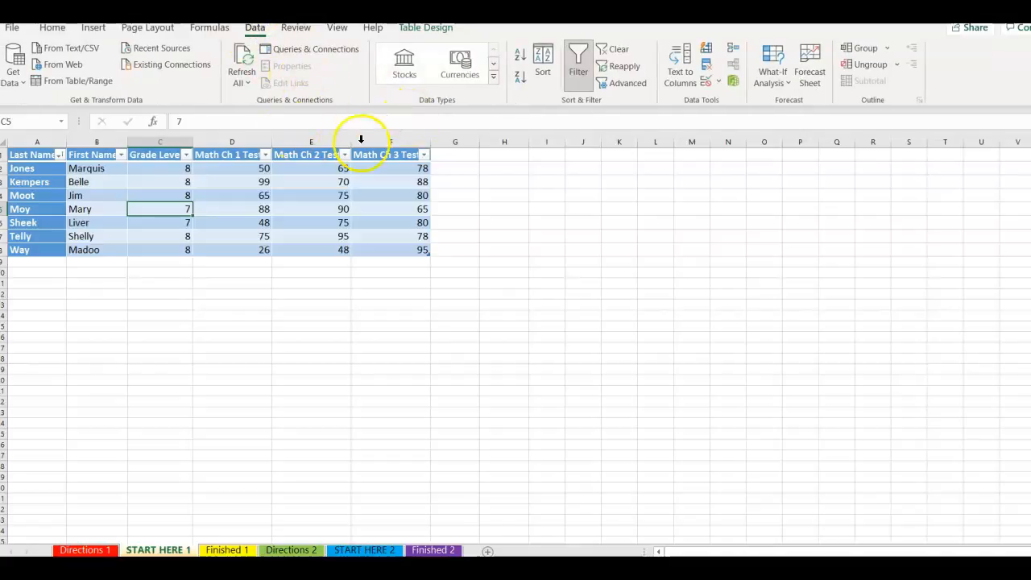
pyautogui.press('super+Right')
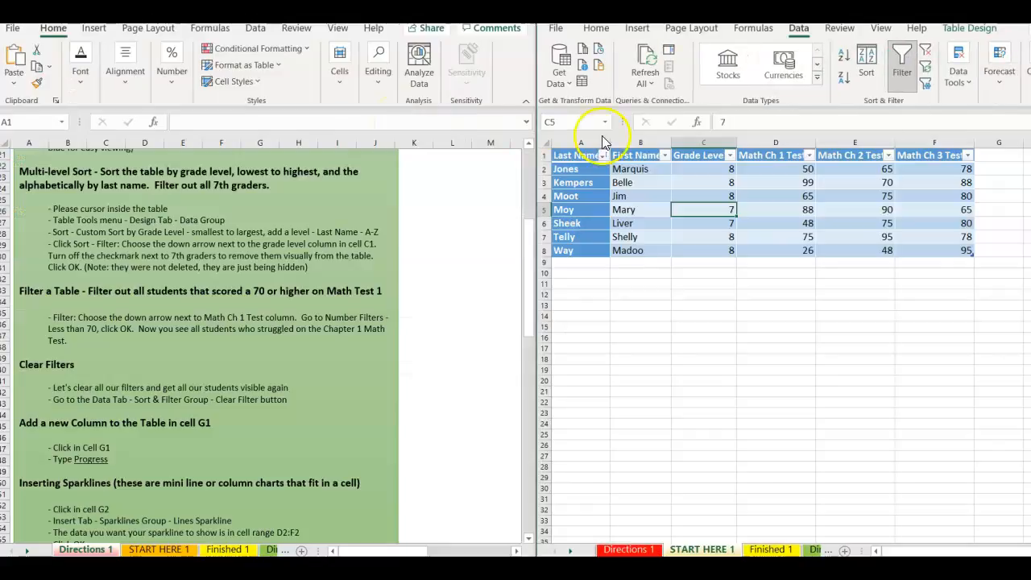
pyautogui.click(866, 69)
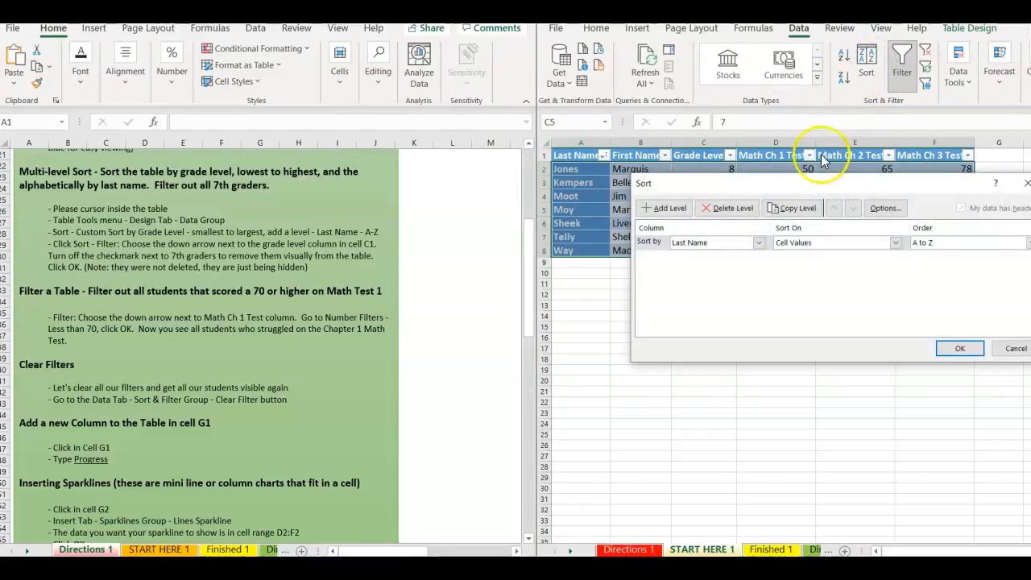
pyautogui.click(759, 243)
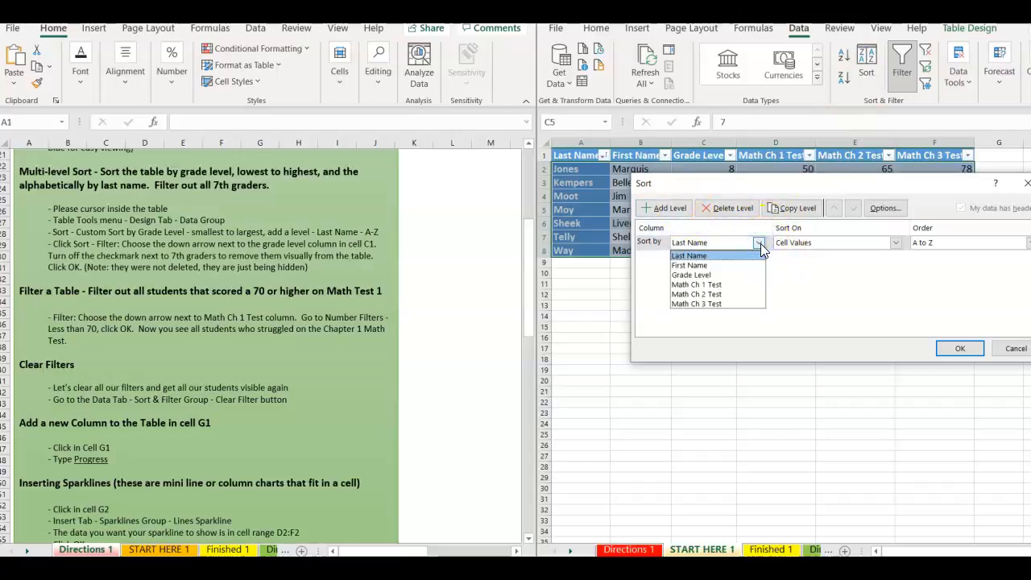
pyautogui.click(724, 275)
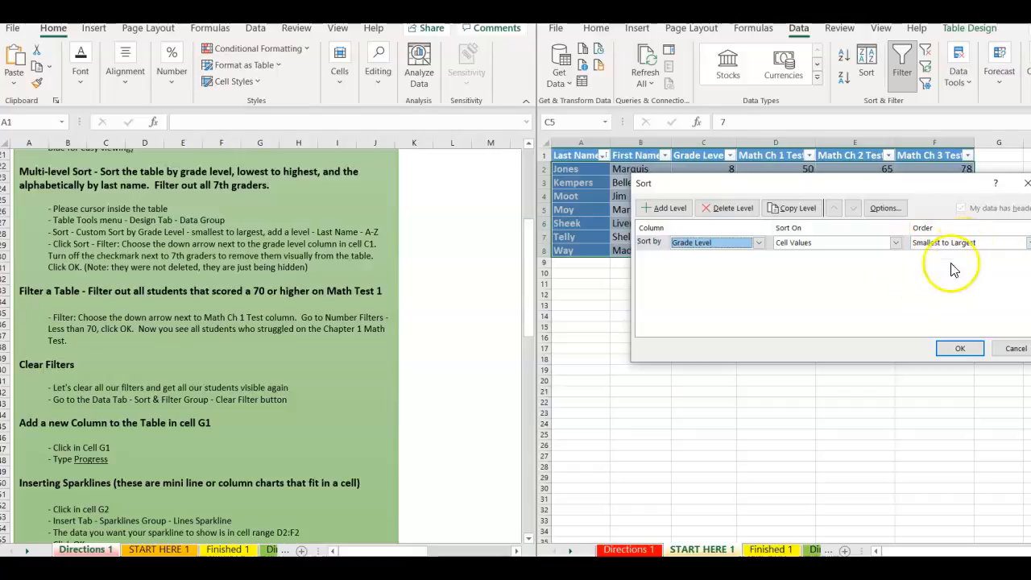
pyautogui.click(665, 211)
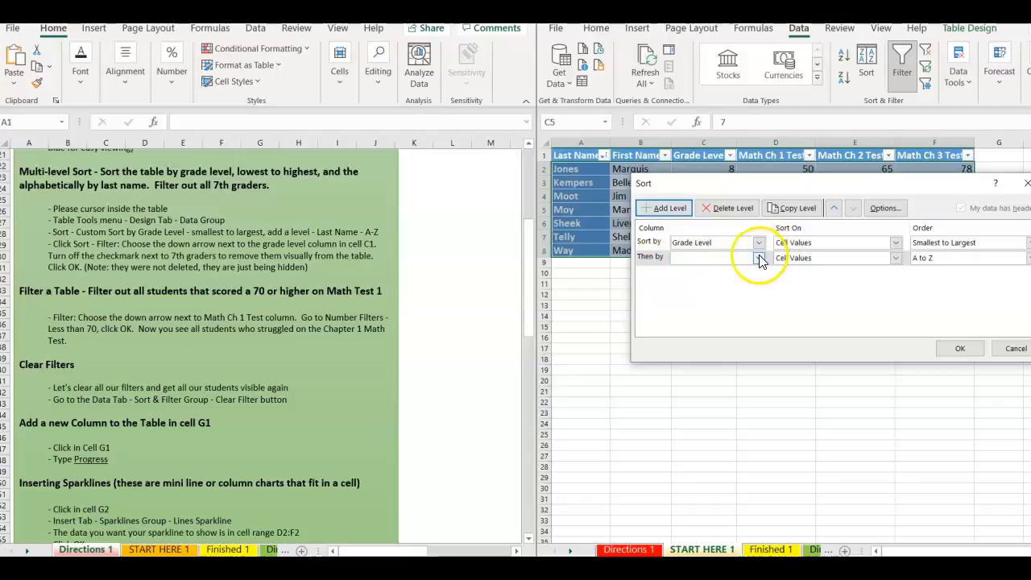
pyautogui.click(758, 257)
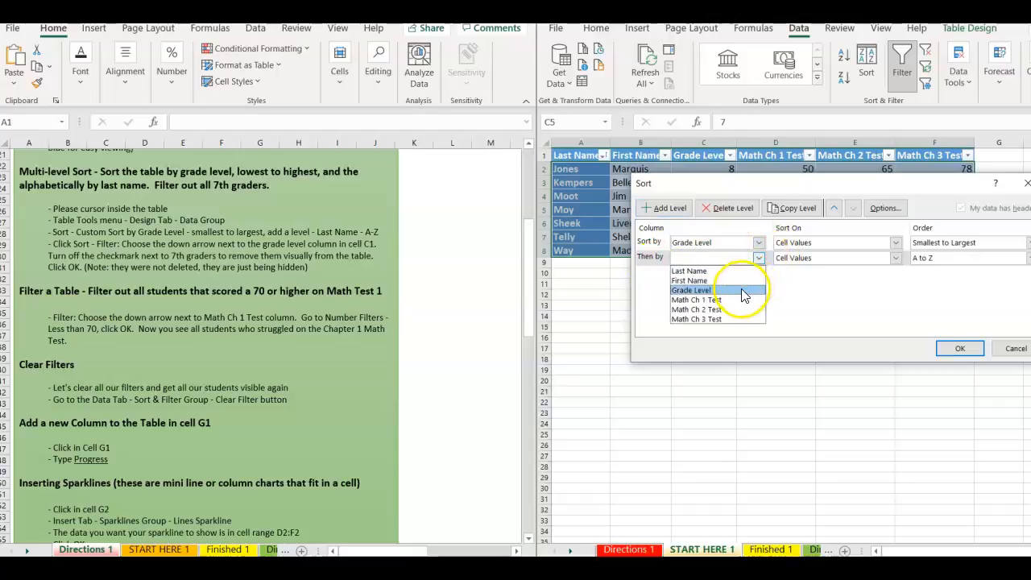
pyautogui.click(715, 272)
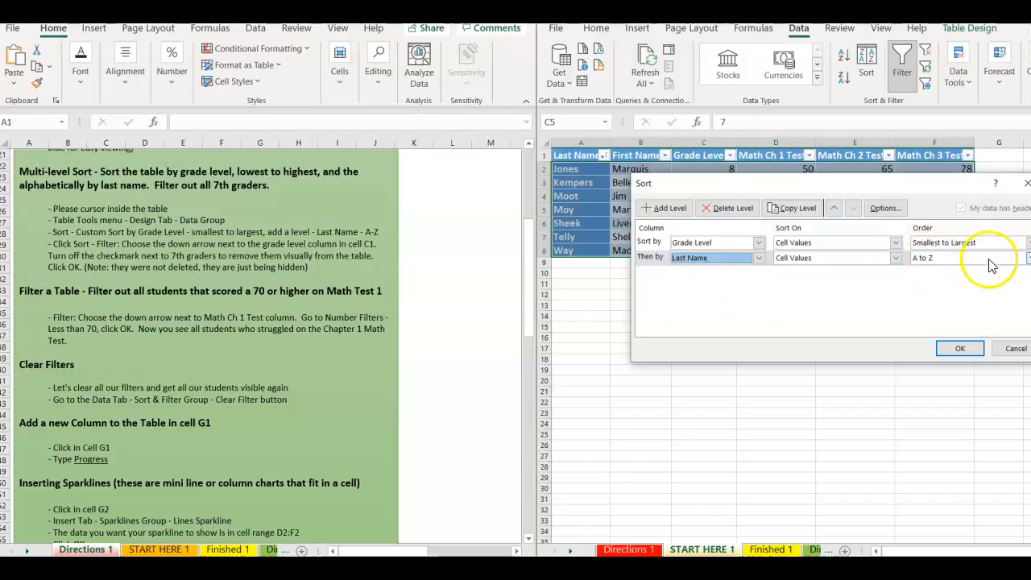
pyautogui.click(960, 351)
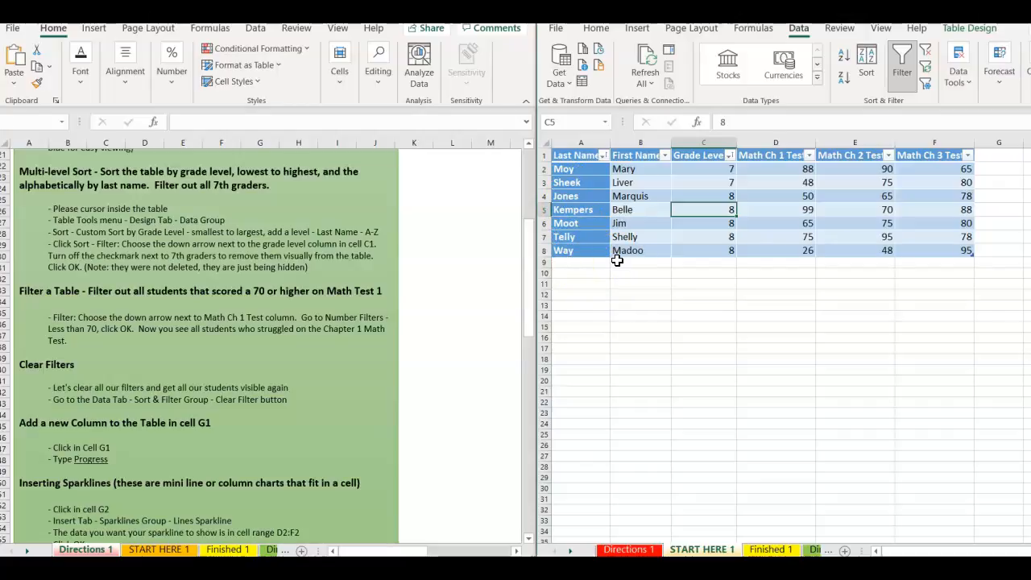
# Re-enable filtering and uncheck 7 in the Grade Level filter to show only grade 8.
pyautogui.click(903, 63)
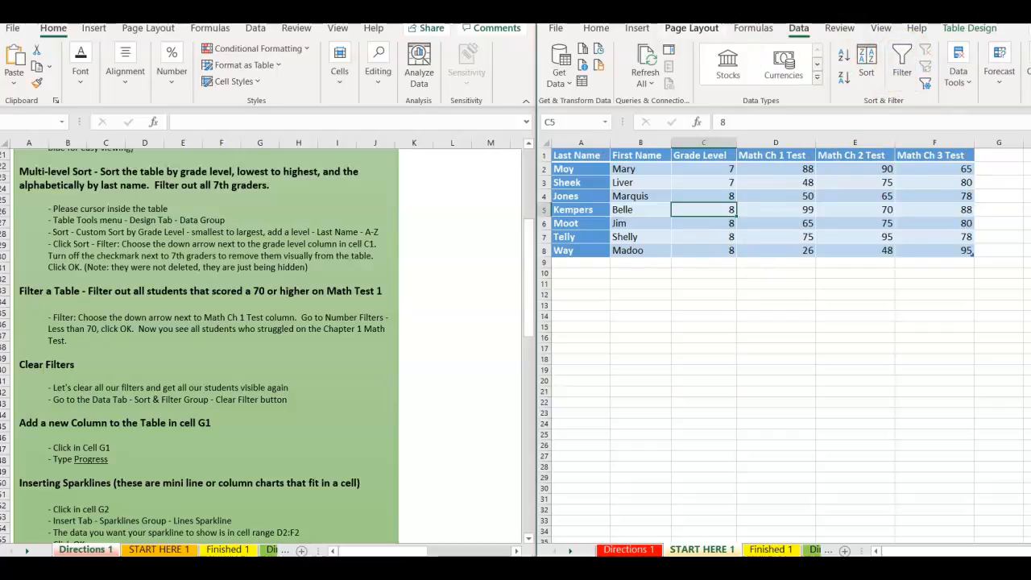
pyautogui.hotkey('ctrl', 'shift', 'l')
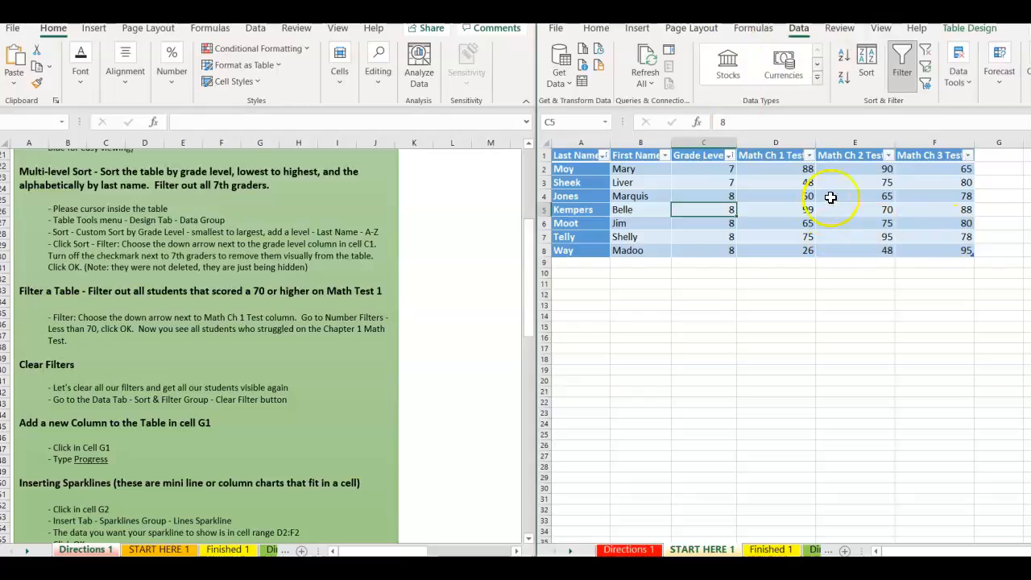
pyautogui.click(729, 156)
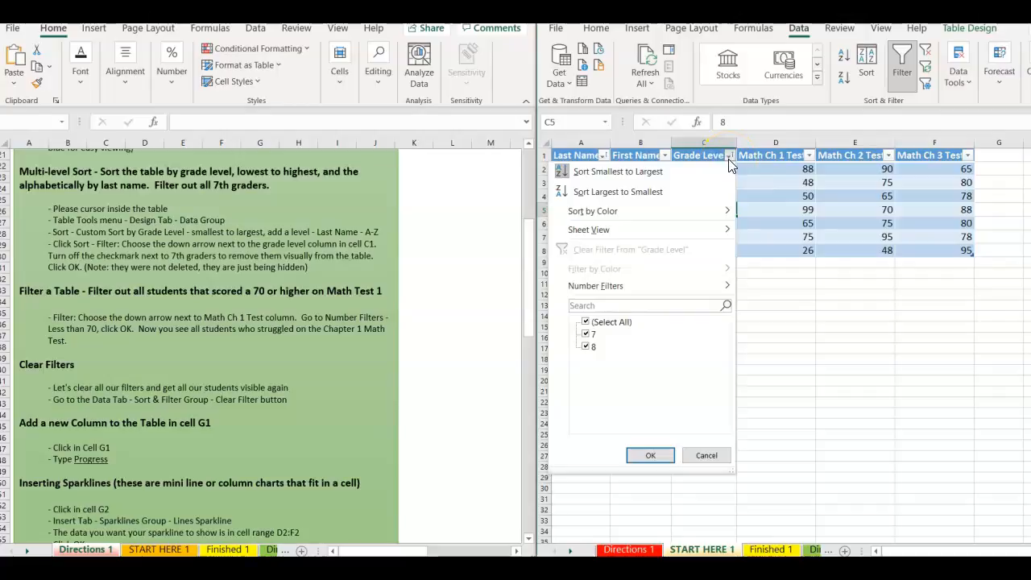
pyautogui.click(585, 334)
pyautogui.click(652, 456)
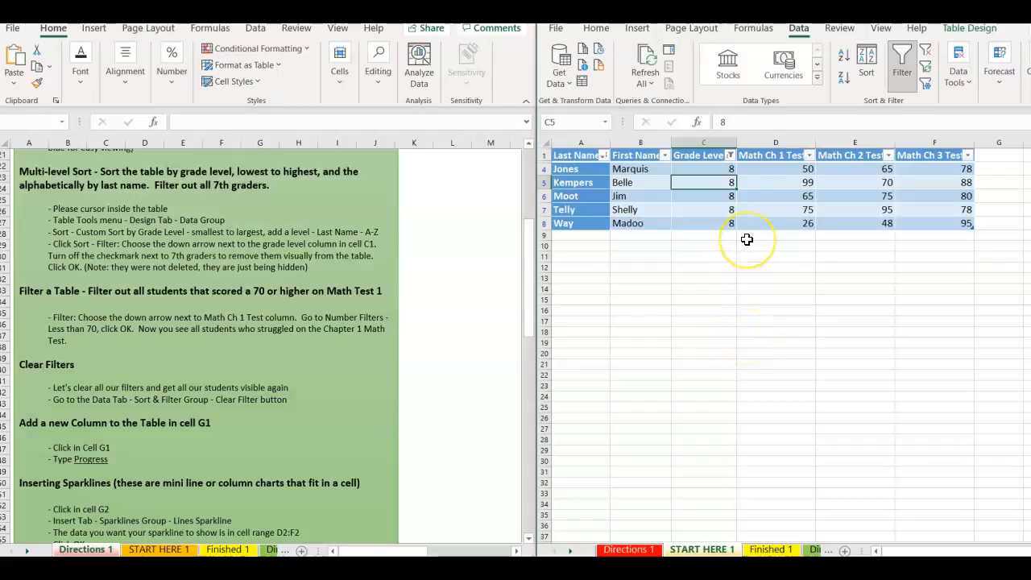
# Restore grade 7, then hide it again, leaving only the five 8th graders visible.
pyautogui.click(730, 156)
pyautogui.click(587, 333)
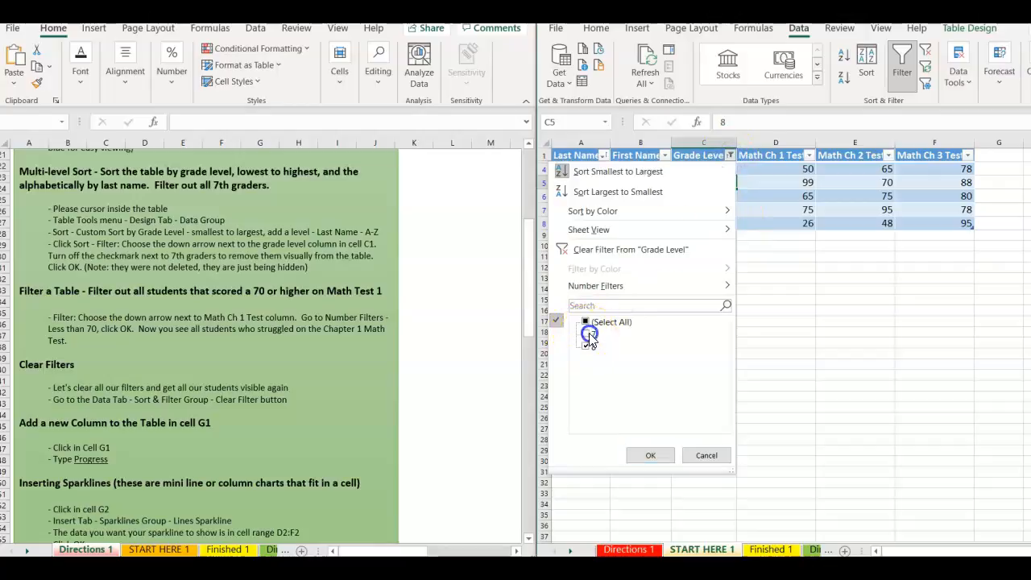
pyautogui.click(644, 456)
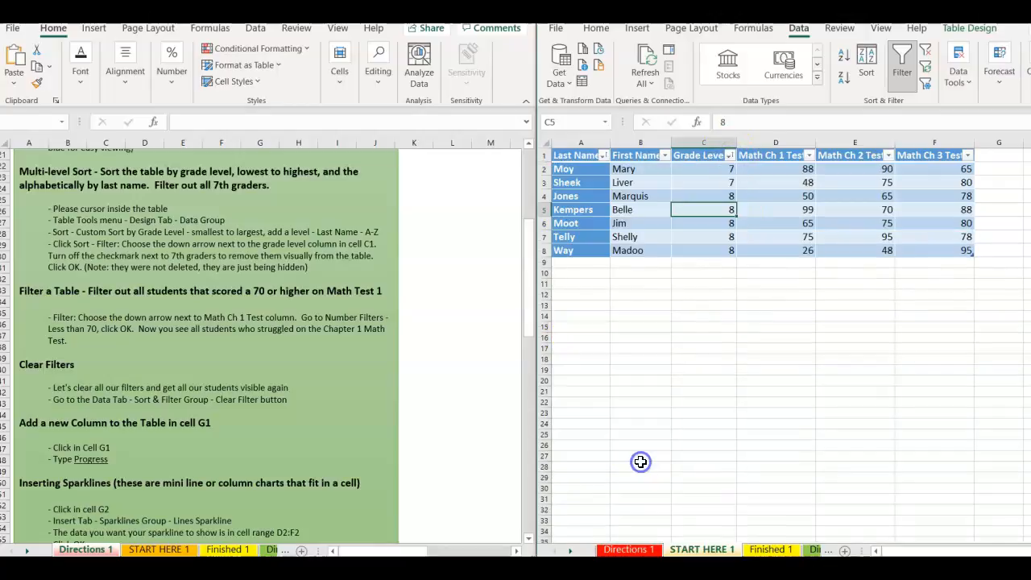
pyautogui.click(730, 155)
pyautogui.click(587, 333)
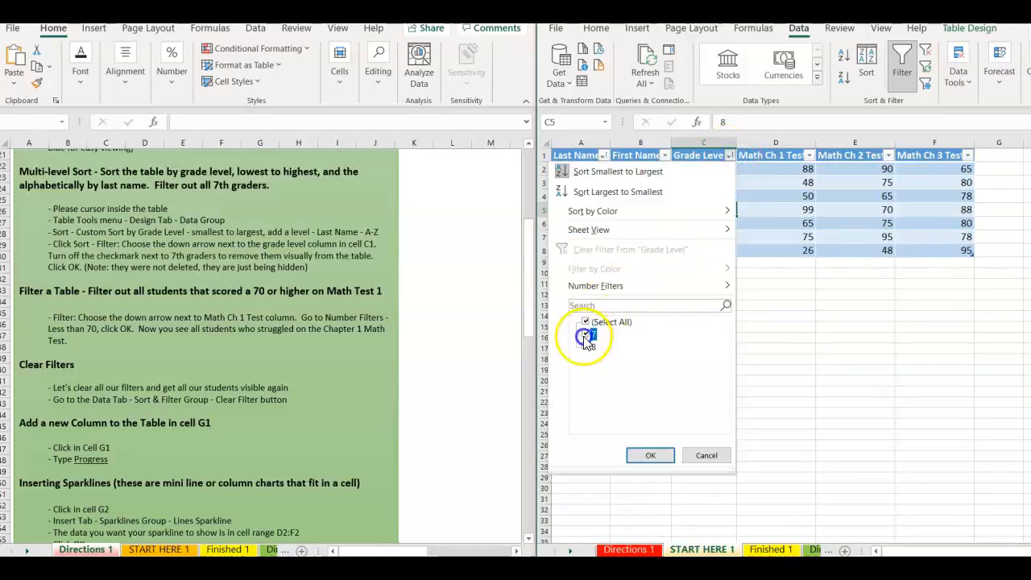
pyautogui.click(653, 454)
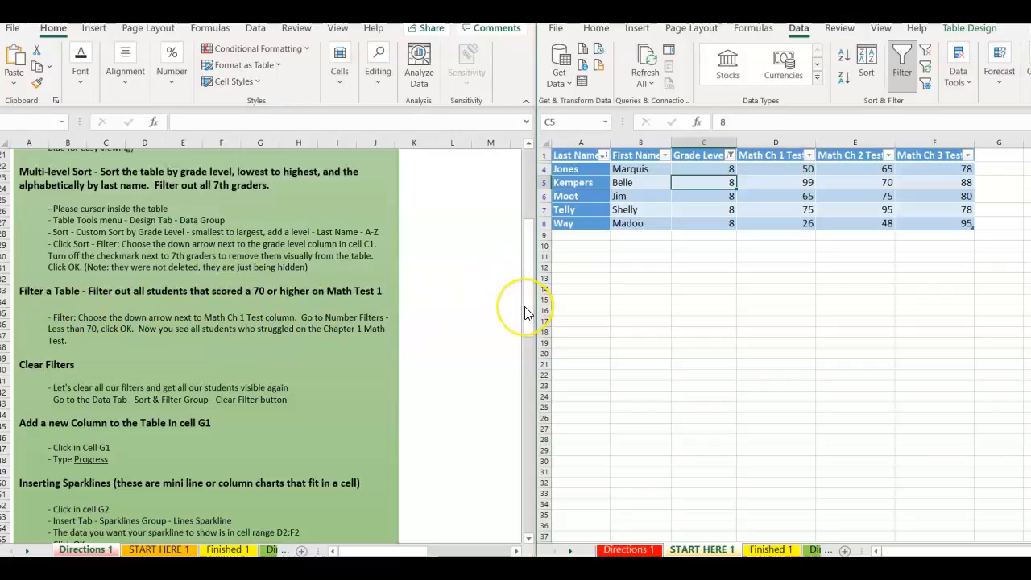
pyautogui.scroll(-3, 525, 309)
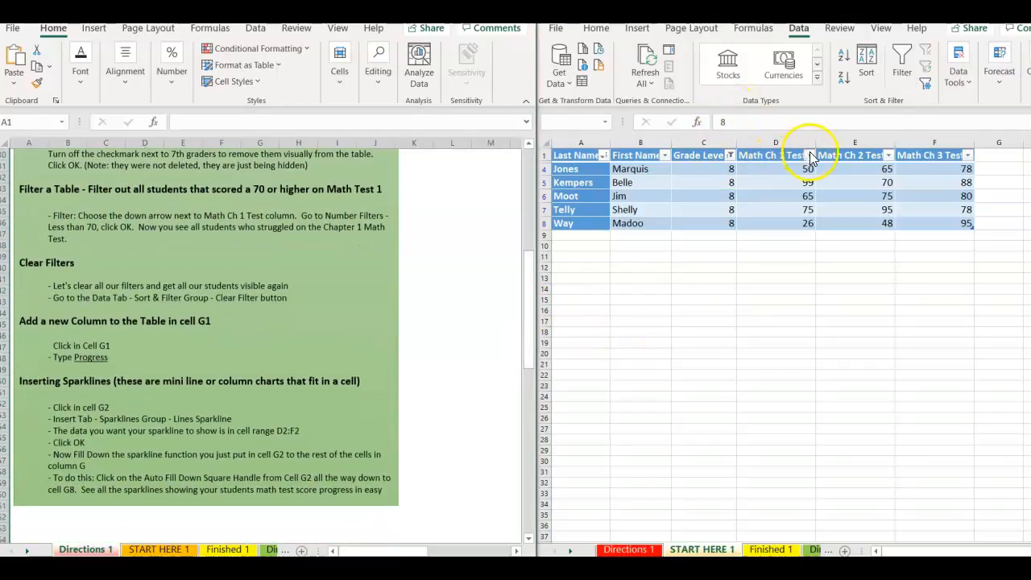
# Filter Math Ch 1 Test to scores less than 70, leaving three 8th graders.
pyautogui.click(811, 156)
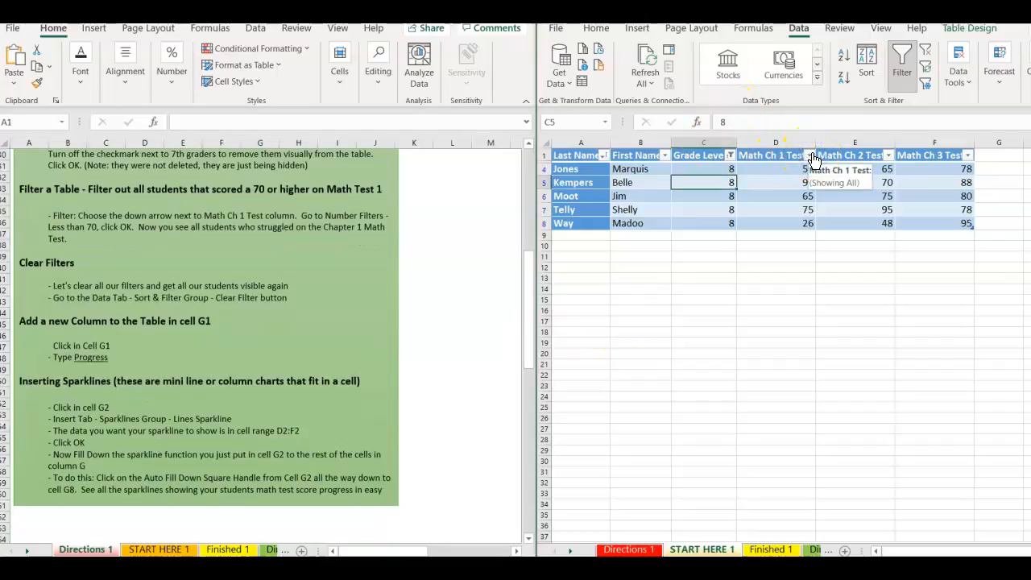
pyautogui.click(811, 156)
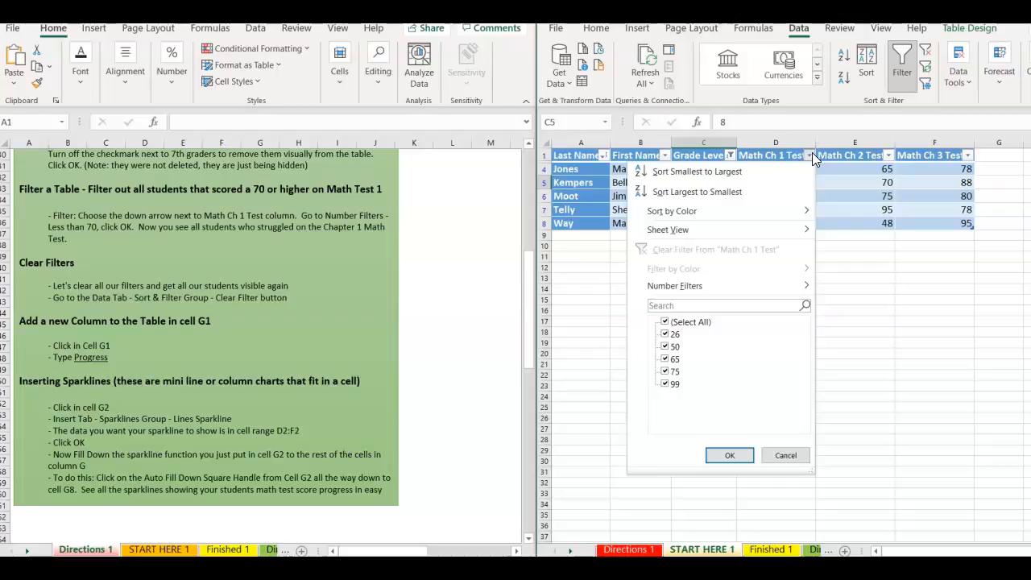
pyautogui.click(723, 289)
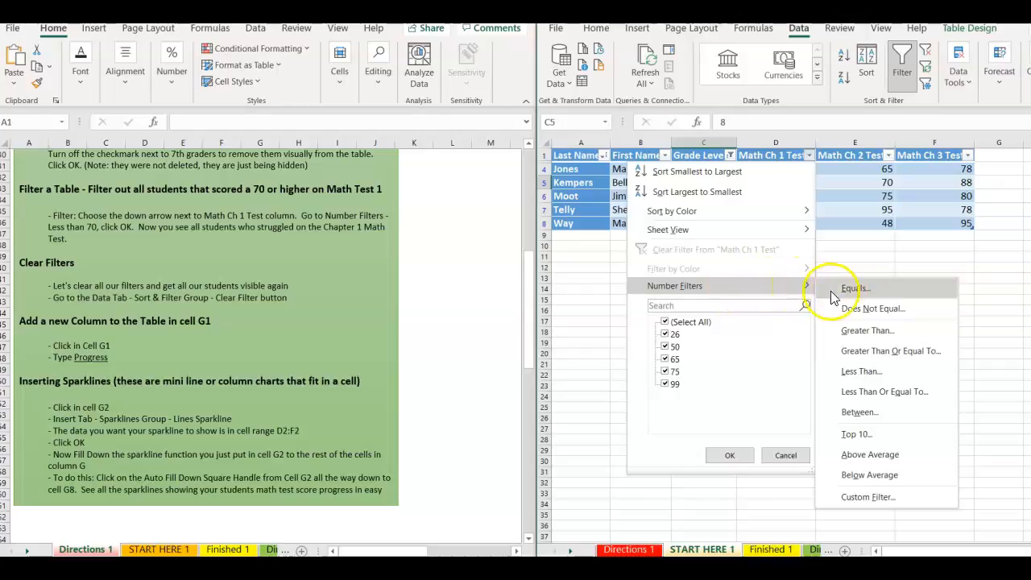
pyautogui.click(870, 371)
pyautogui.click(667, 238)
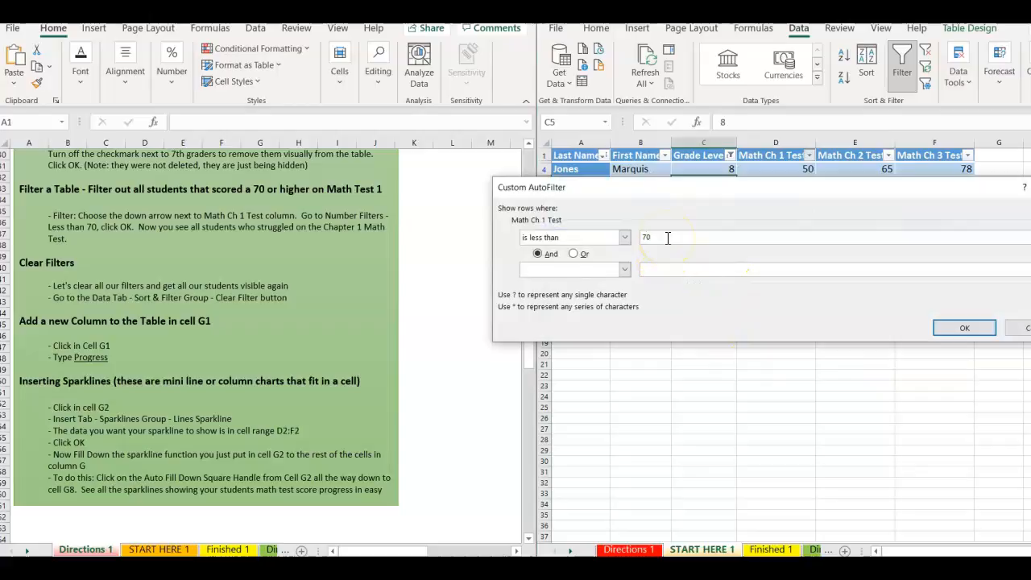
pyautogui.click(958, 327)
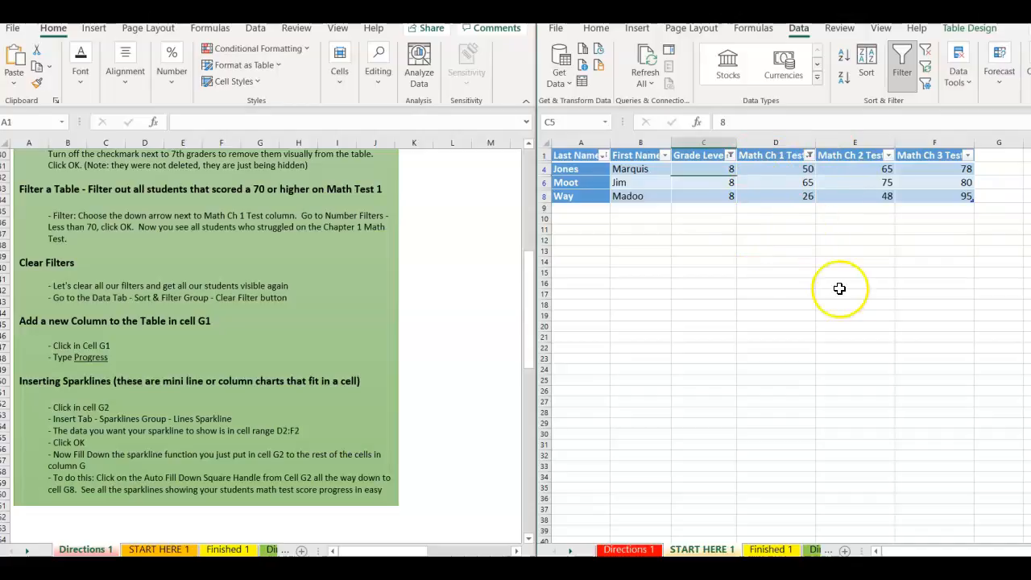
# Clear the MathGradesTable filters, including a brief grade-8-only filter, so all seven students show.
pyautogui.click(926, 56)
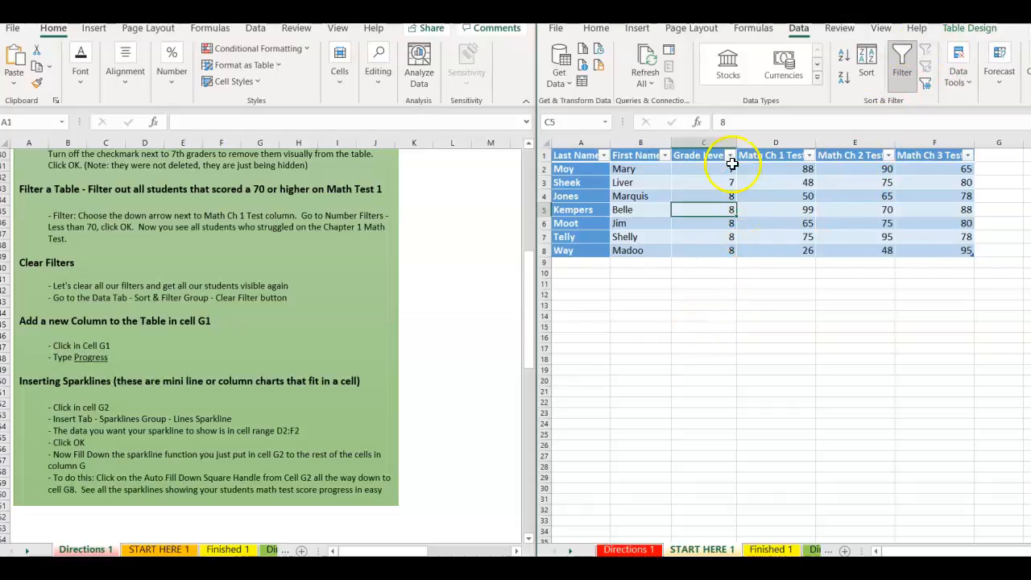
pyautogui.click(731, 162)
pyautogui.click(586, 333)
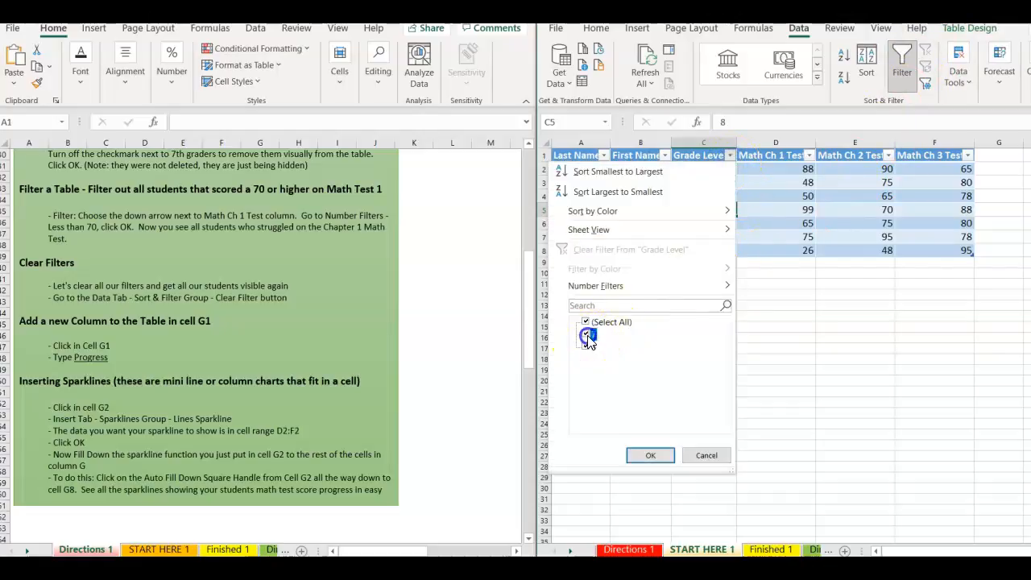
pyautogui.click(650, 455)
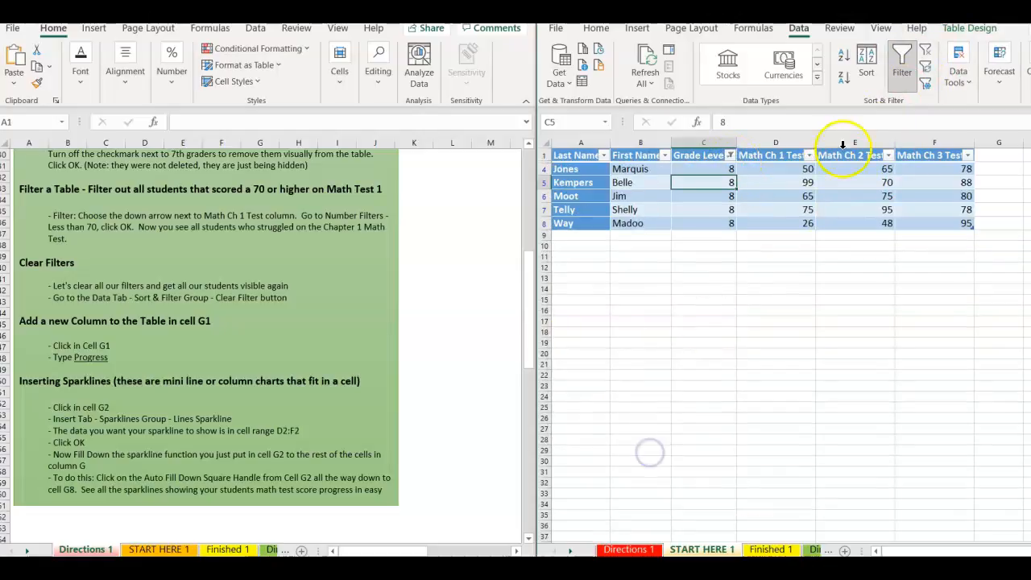
pyautogui.click(927, 53)
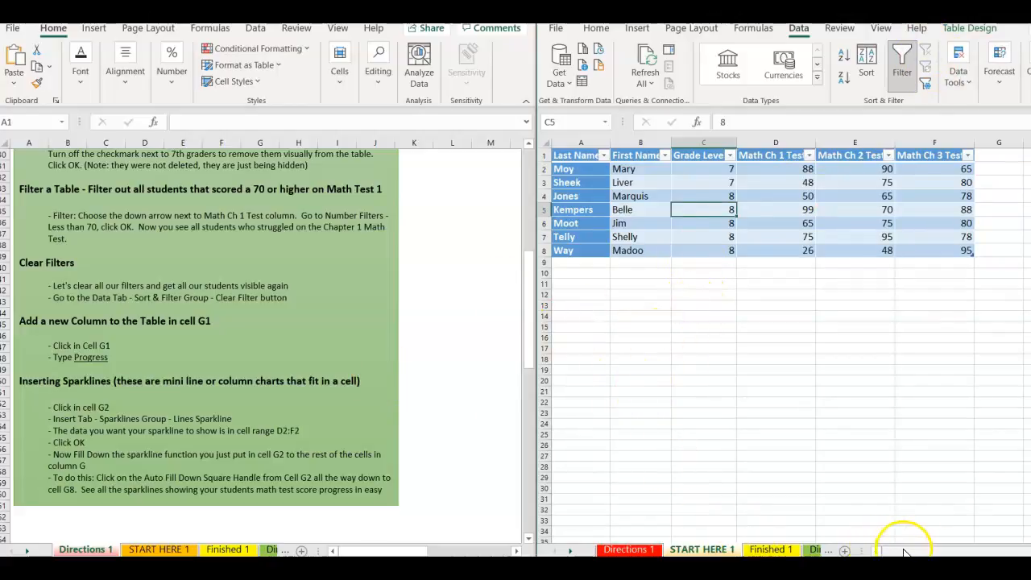
# Enter the heading 'Progress' in G1, extending MathGradesTable to column G.
pyautogui.click(1030, 552)
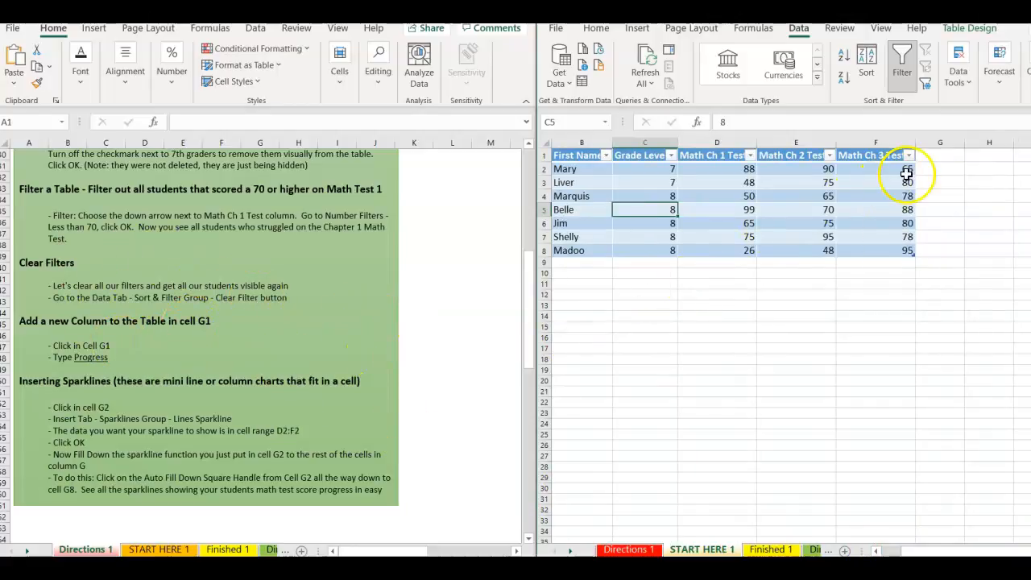
pyautogui.click(937, 157)
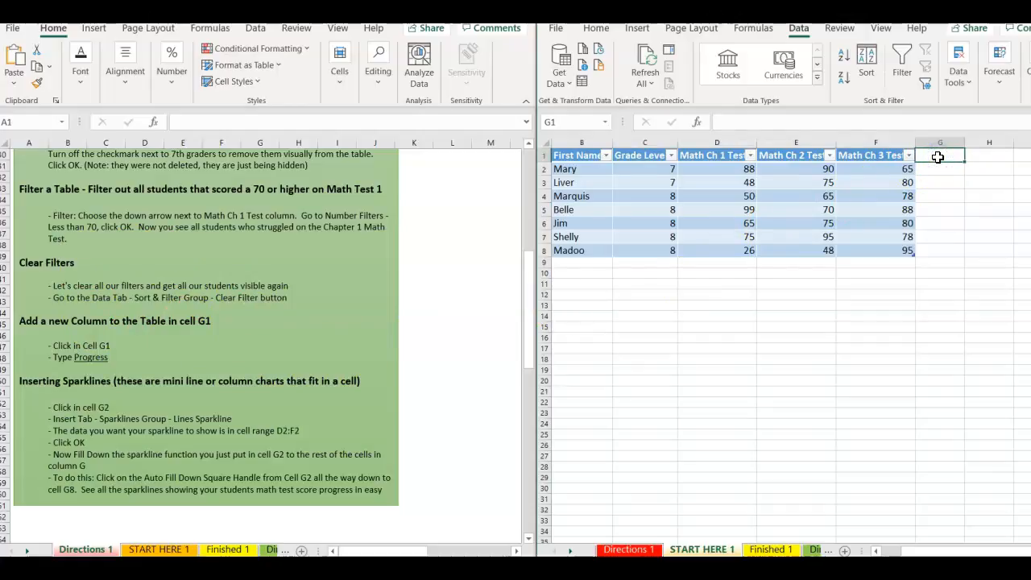
pyautogui.write('Progress')
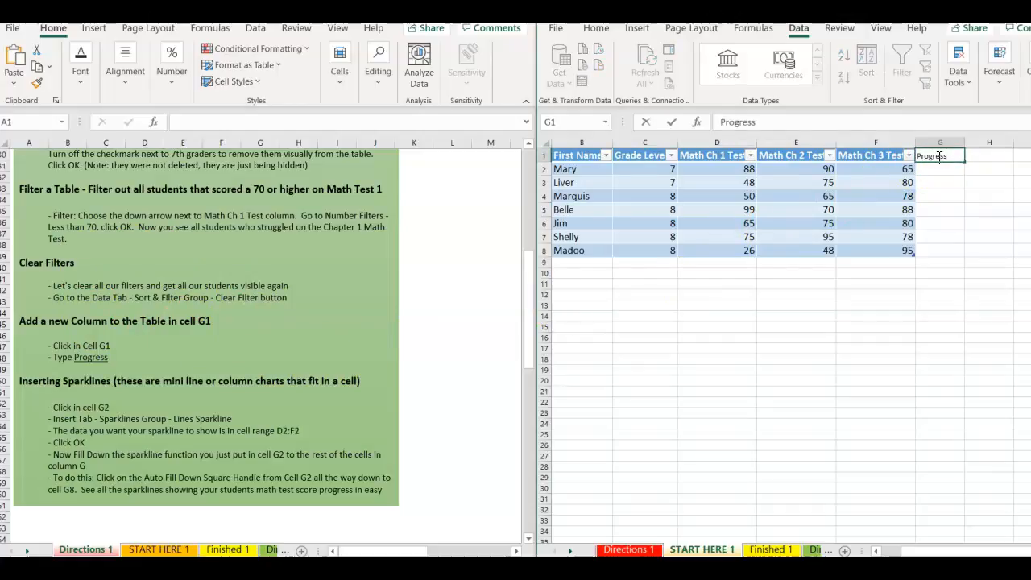
pyautogui.press('Return')
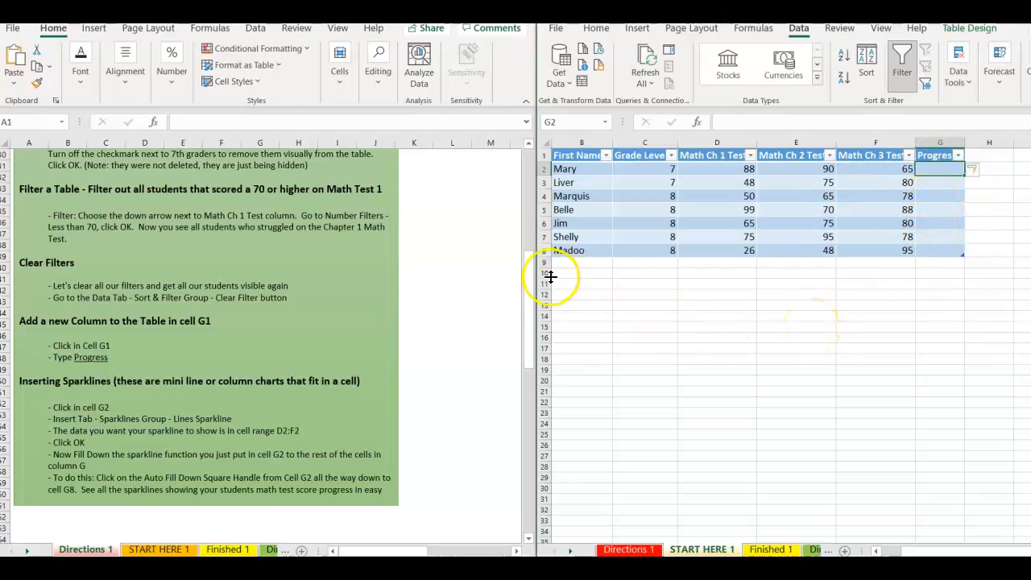
# Insert a line sparkline in G2 charting the first student's scores from D2:F2.
pyautogui.moveTo(528, 285); pyautogui.dragTo(520, 332)
pyautogui.click(925, 169)
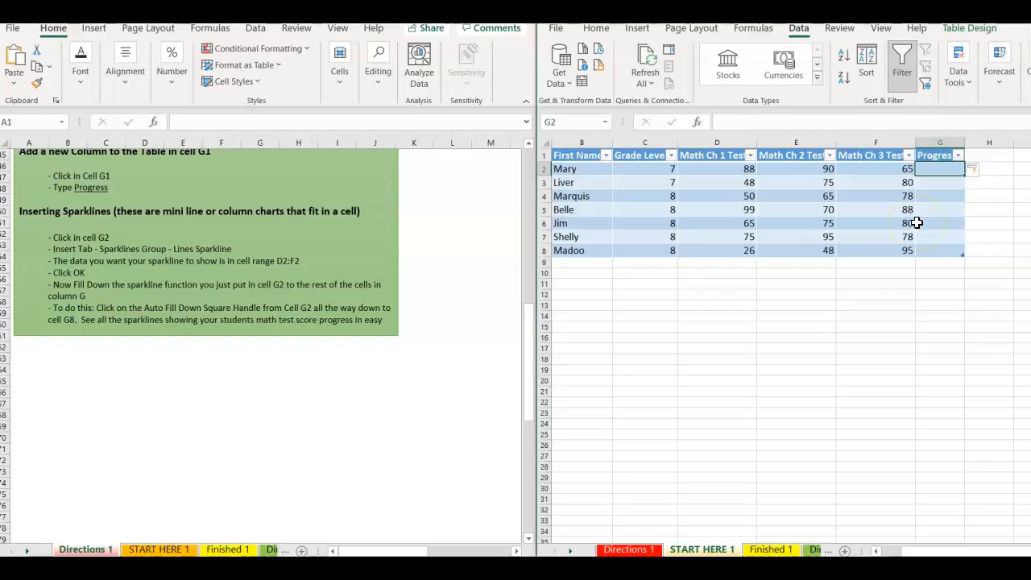
pyautogui.click(636, 27)
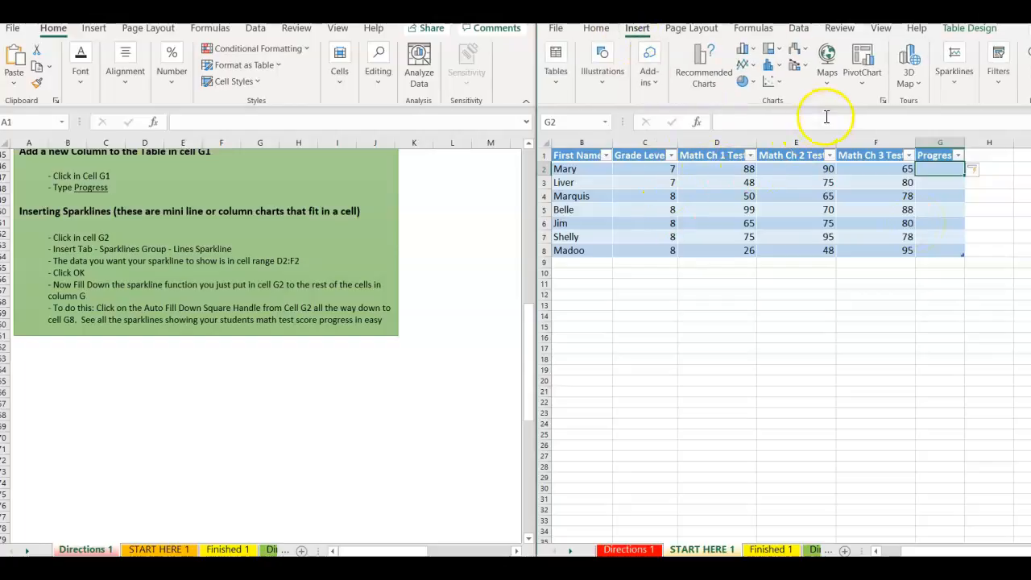
pyautogui.click(957, 86)
pyautogui.click(948, 132)
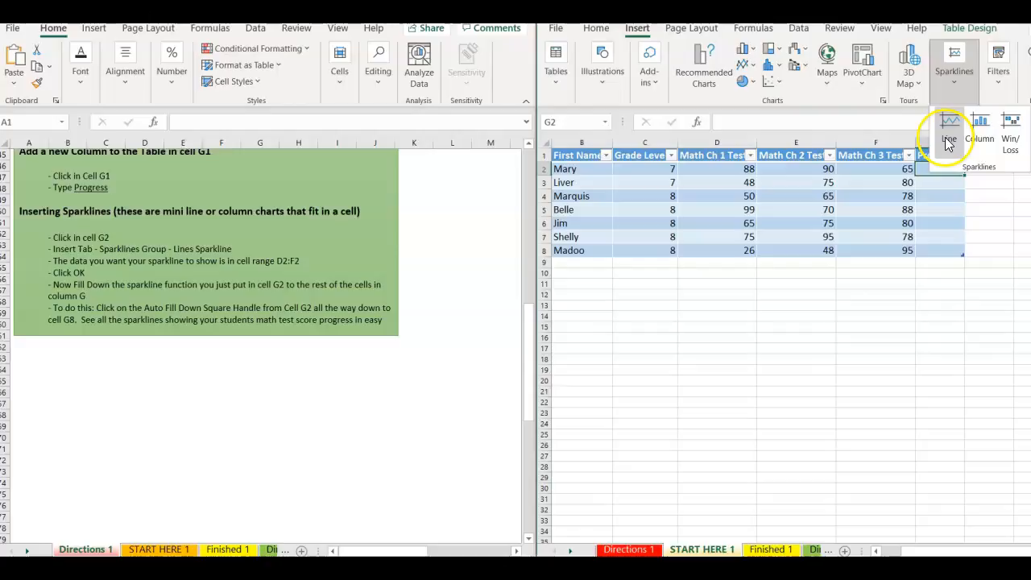
pyautogui.click(948, 139)
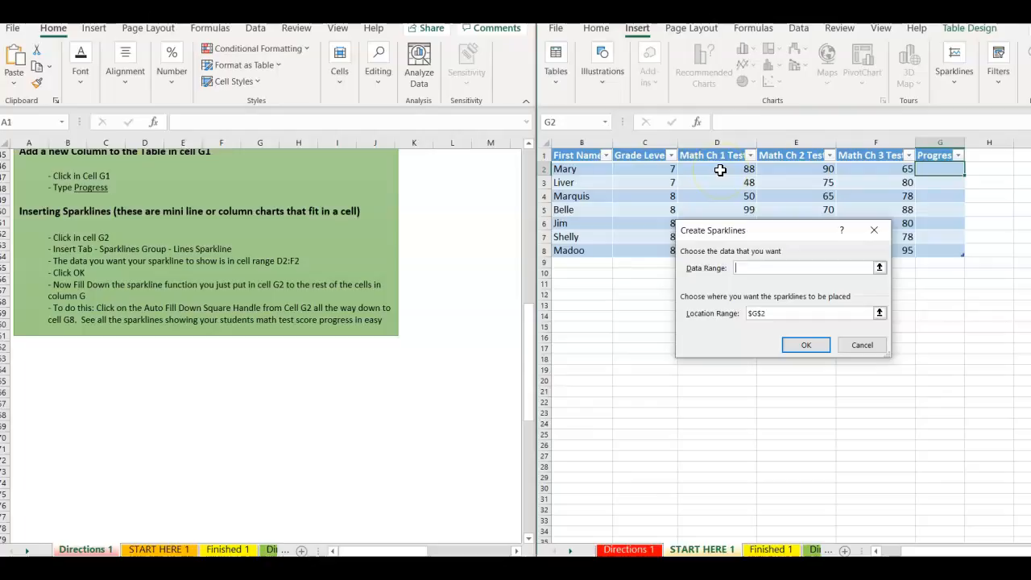
pyautogui.click(720, 170)
pyautogui.moveTo(720, 170); pyautogui.dragTo(857, 169)
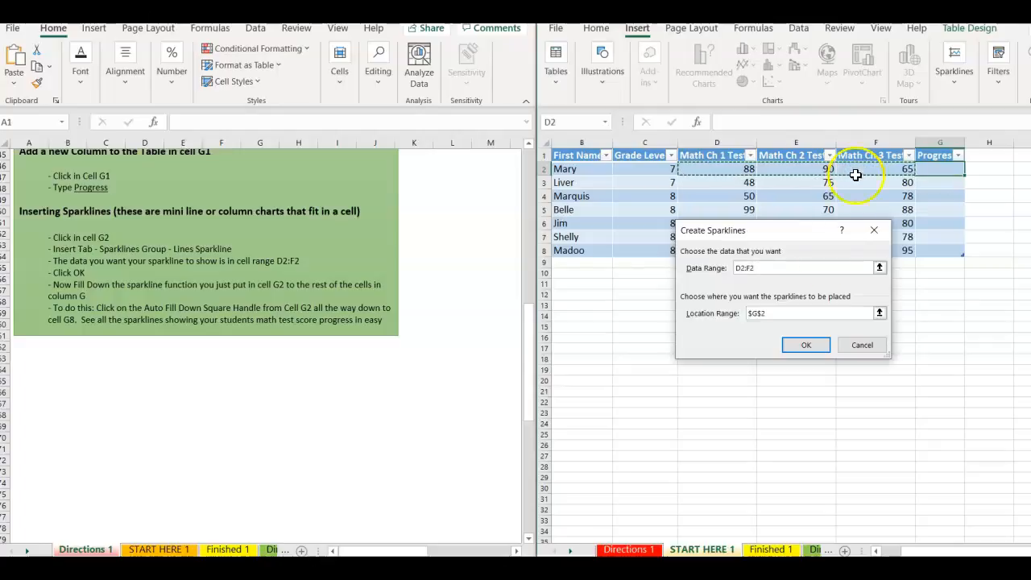
pyautogui.click(802, 343)
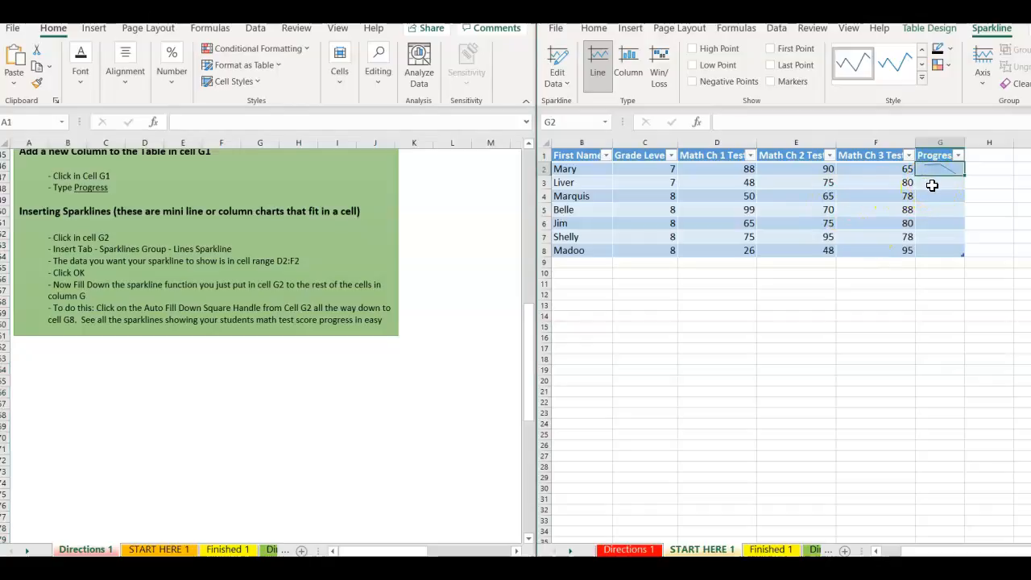
# Insert a line sparkline in G3 using the data range D3:F3.
pyautogui.click(933, 183)
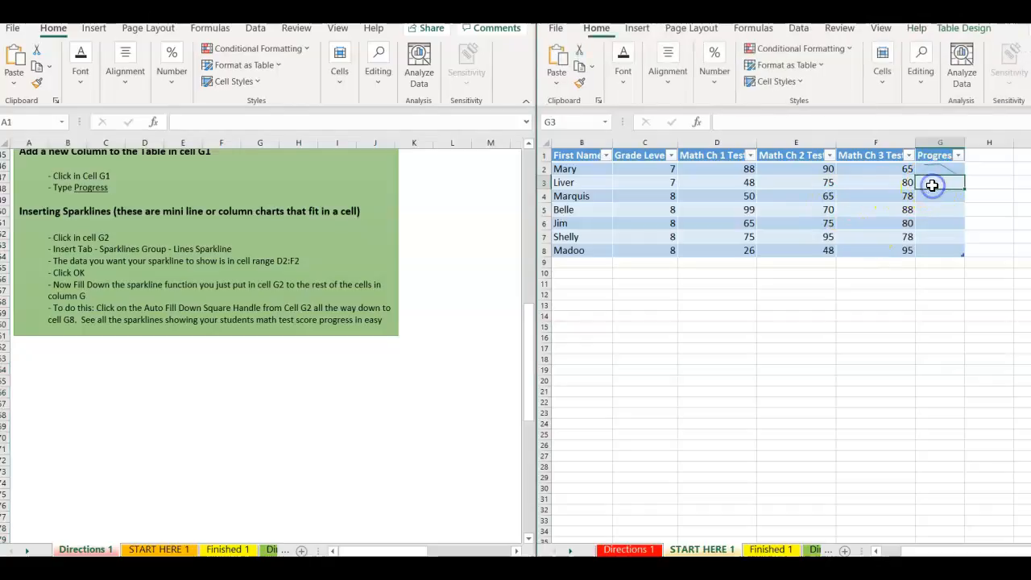
pyautogui.click(634, 29)
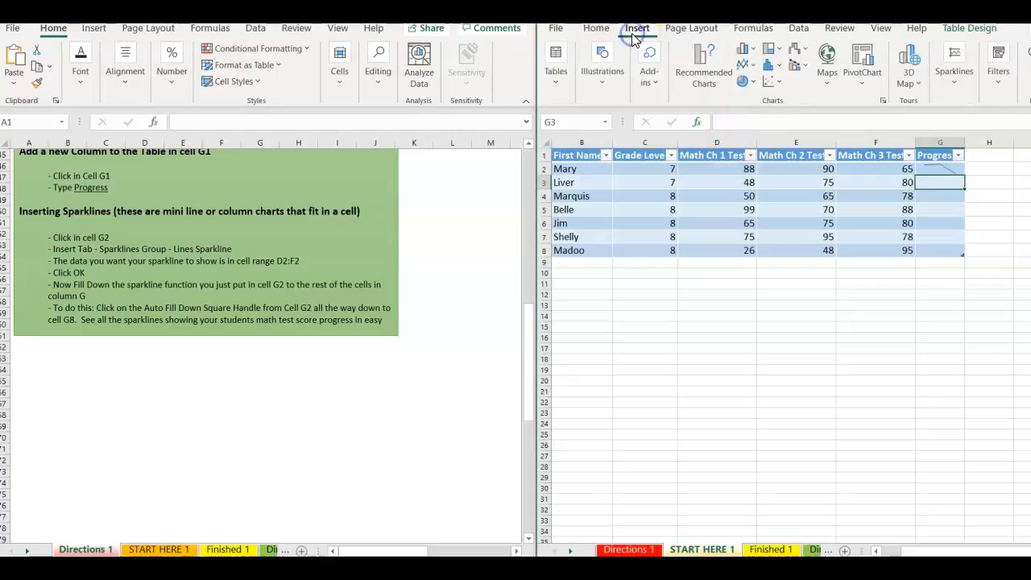
pyautogui.click(954, 70)
pyautogui.click(950, 123)
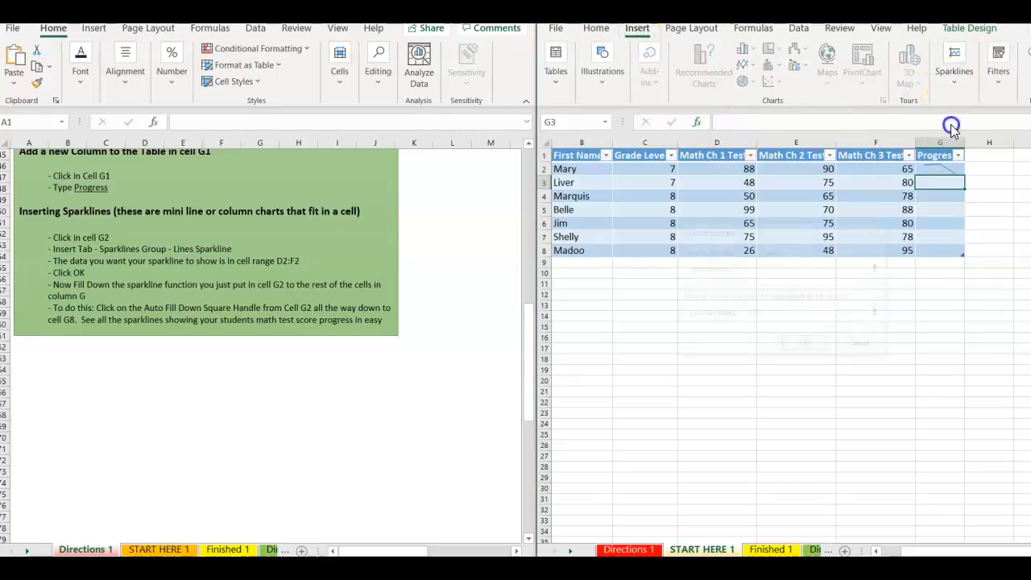
pyautogui.moveTo(716, 184); pyautogui.dragTo(867, 184)
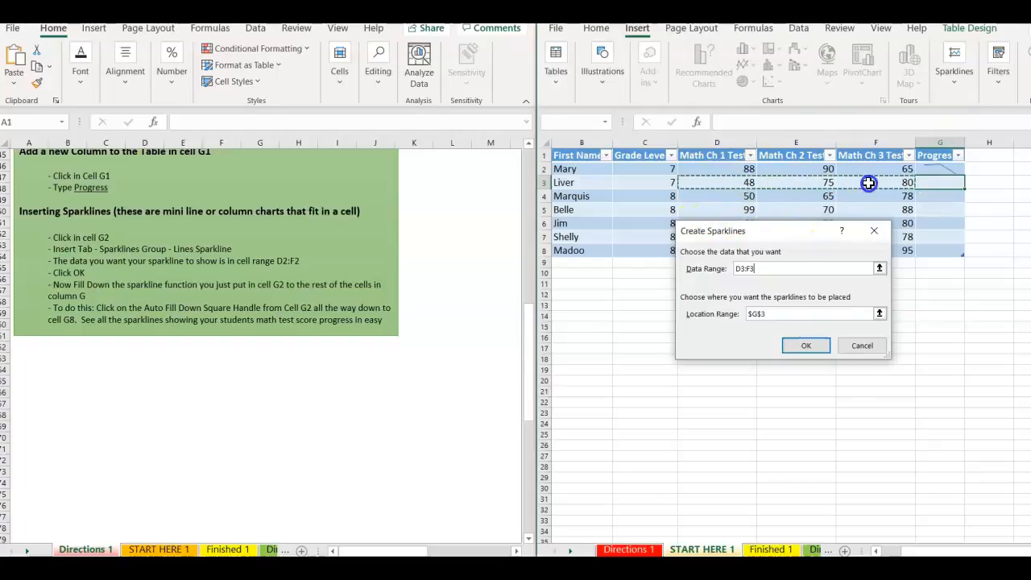
pyautogui.click(806, 345)
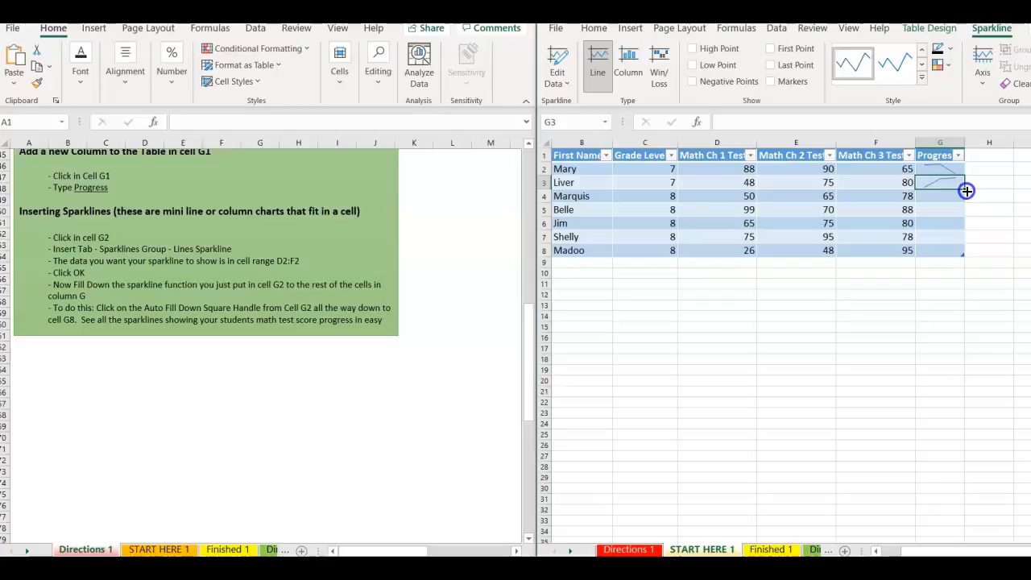
# Fill the G3 sparkline down through G8 and check each filled Progress cell.
pyautogui.moveTo(966, 191); pyautogui.dragTo(966, 253)
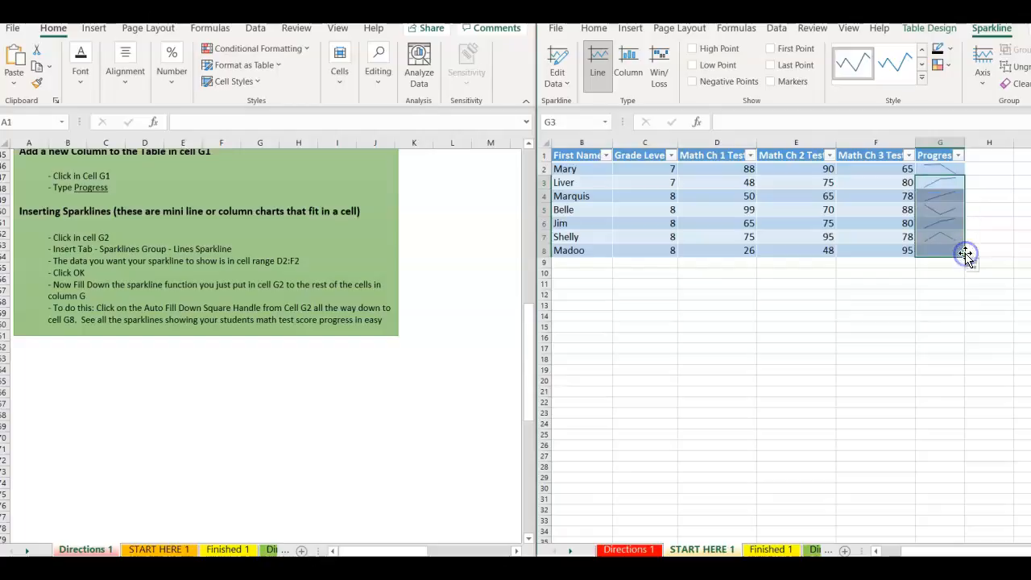
pyautogui.click(975, 221)
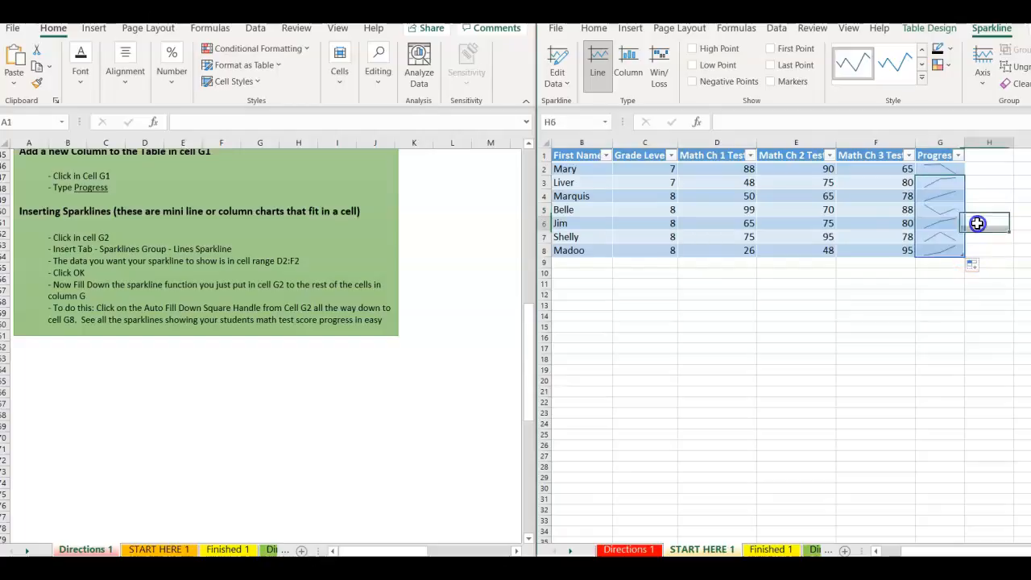
pyautogui.click(937, 187)
pyautogui.press('Down')
pyautogui.press('Down')
pyautogui.press('Down')
pyautogui.press('Down')
pyautogui.press('Down')
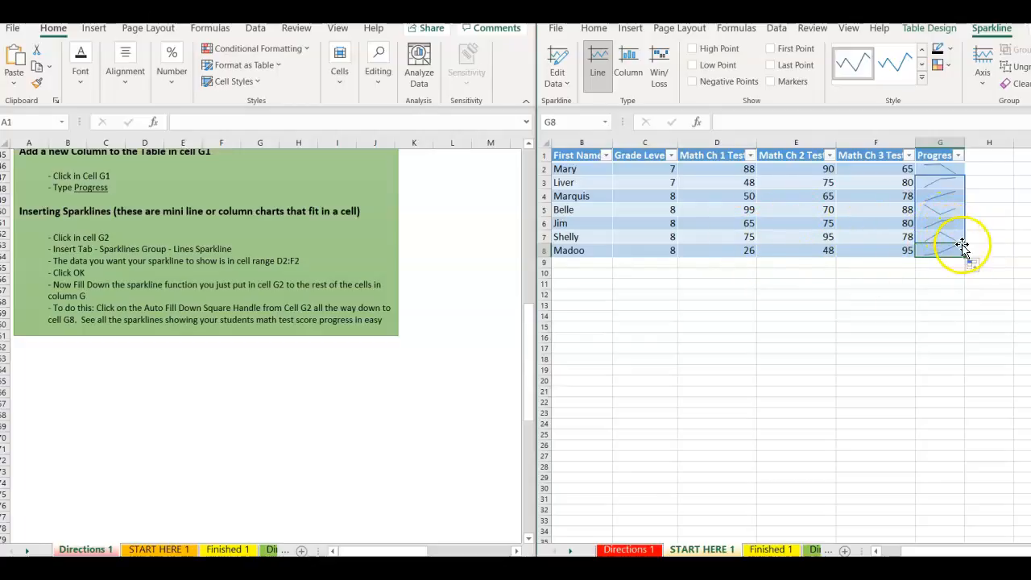
pyautogui.click(987, 225)
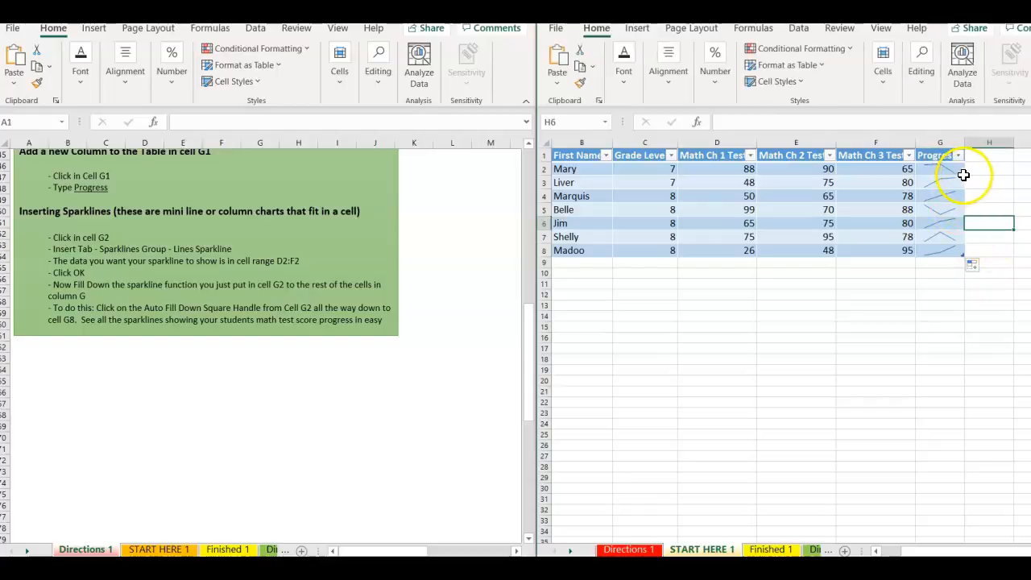
pyautogui.click(878, 174)
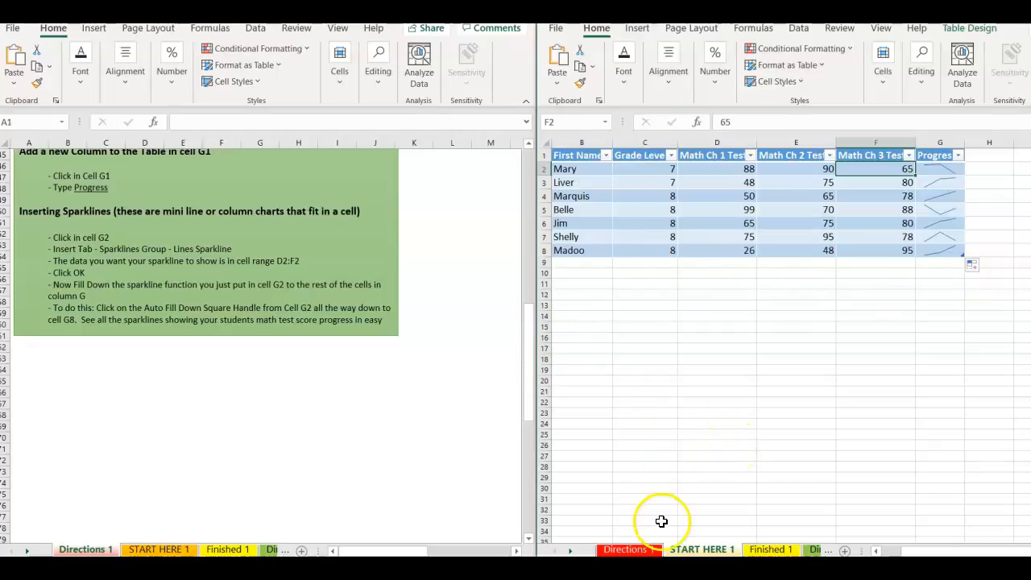
# Review the completed table on Finished 1, then show Directions 2 in the left window.
pyautogui.click(161, 549)
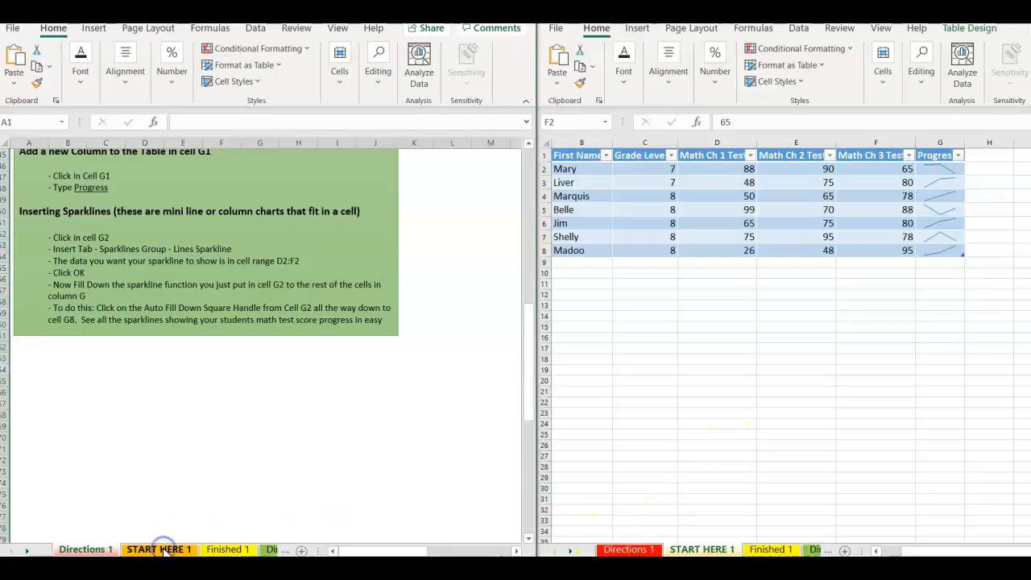
pyautogui.click(223, 550)
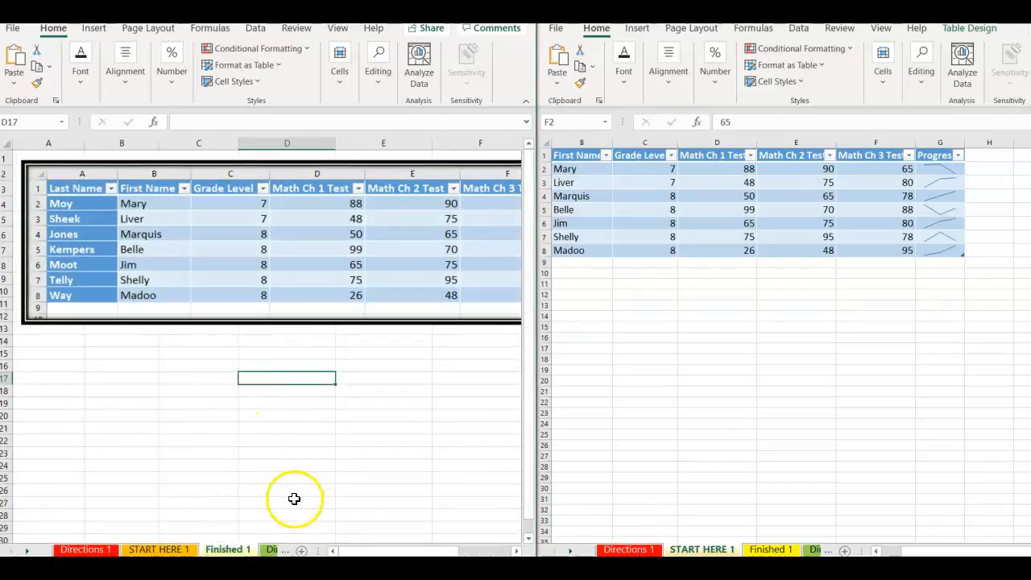
pyautogui.moveTo(368, 549); pyautogui.dragTo(403, 550)
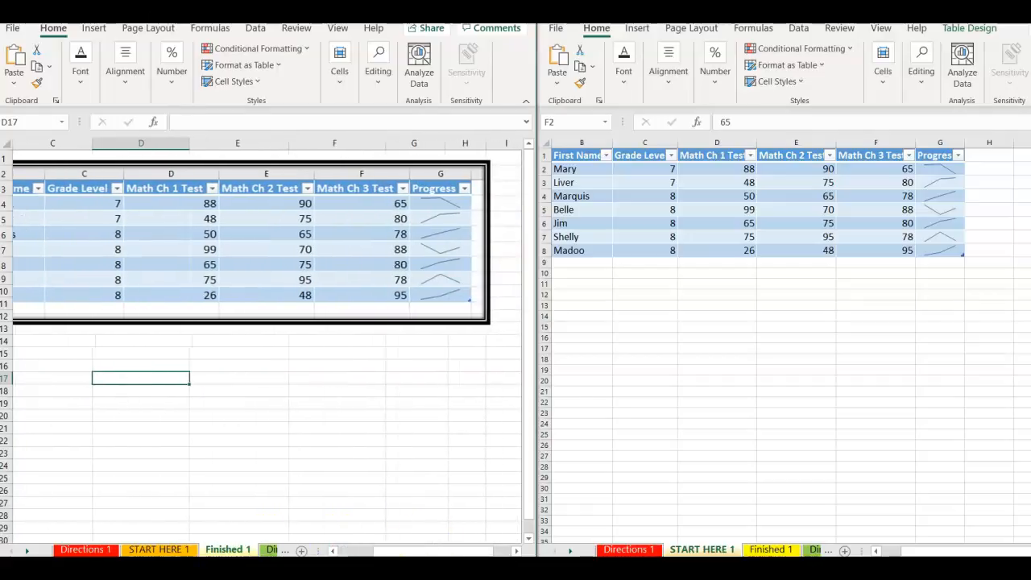
pyautogui.click(906, 550)
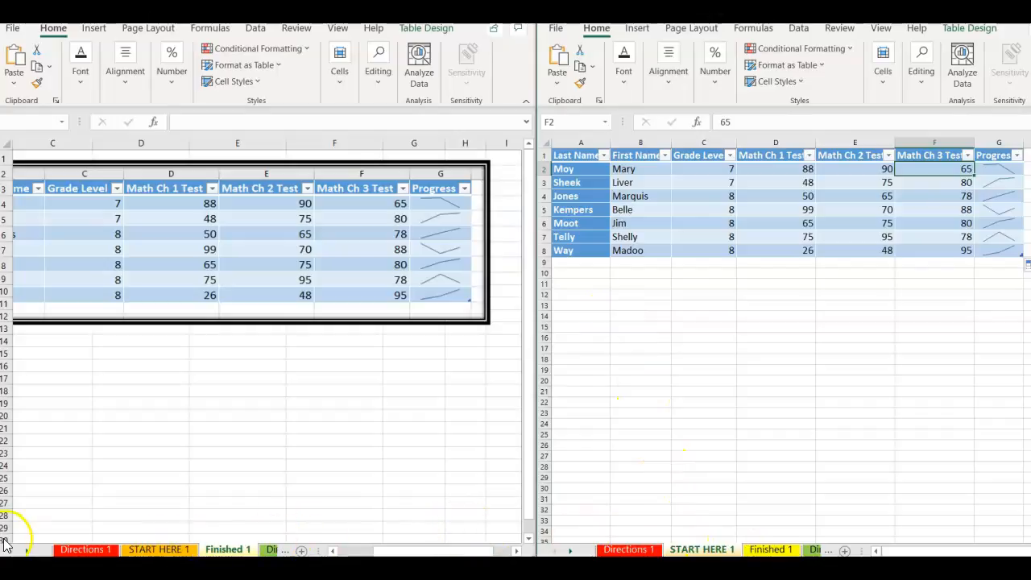
pyautogui.click(28, 550)
pyautogui.click(146, 549)
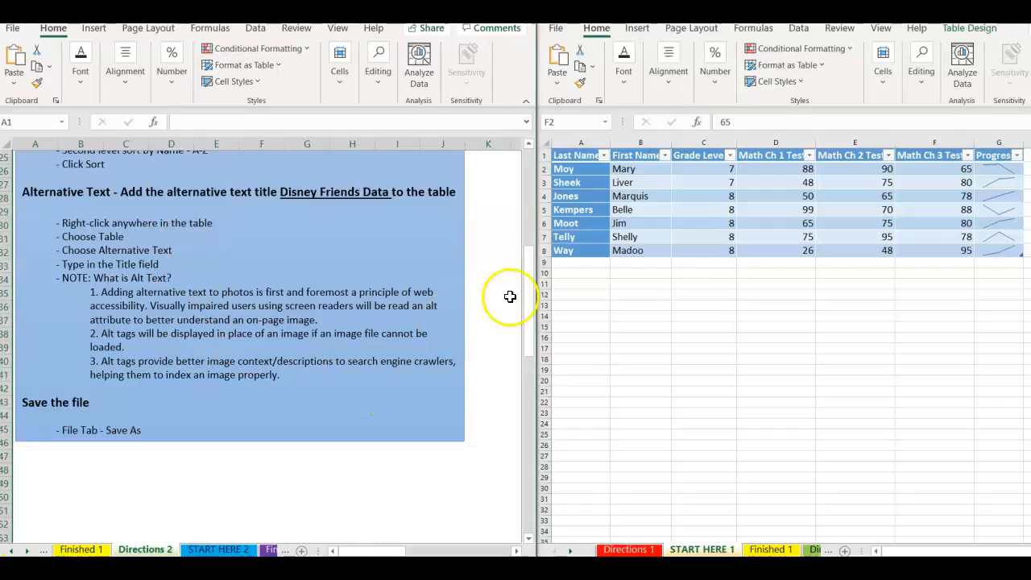
# Show the START HERE 2 sheet, with its Name, Age, Height and Talent data, in the right window.
pyautogui.moveTo(530, 302); pyautogui.dragTo(518, 176)
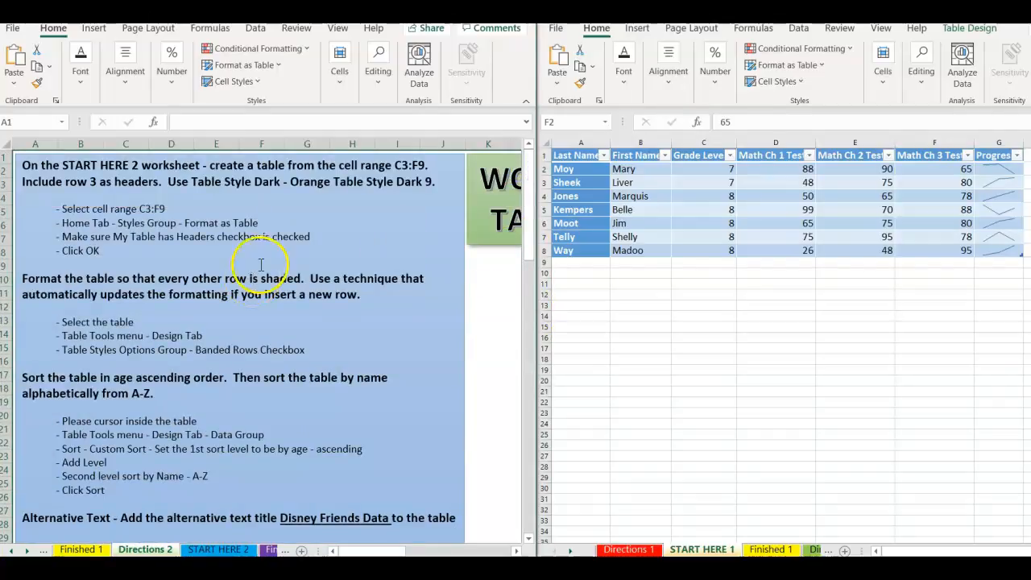
pyautogui.click(568, 551)
pyautogui.click(568, 551)
pyautogui.click(568, 551)
pyautogui.click(567, 551)
pyautogui.click(702, 549)
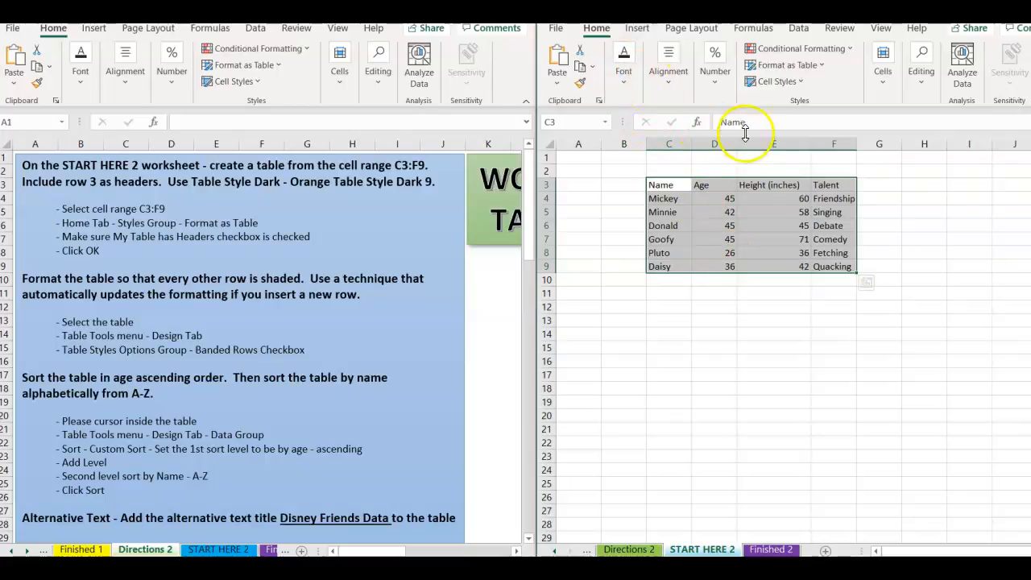
# Format C3:F9 as a table with headers in Orange Table Style Dark 9.
pyautogui.click(826, 66)
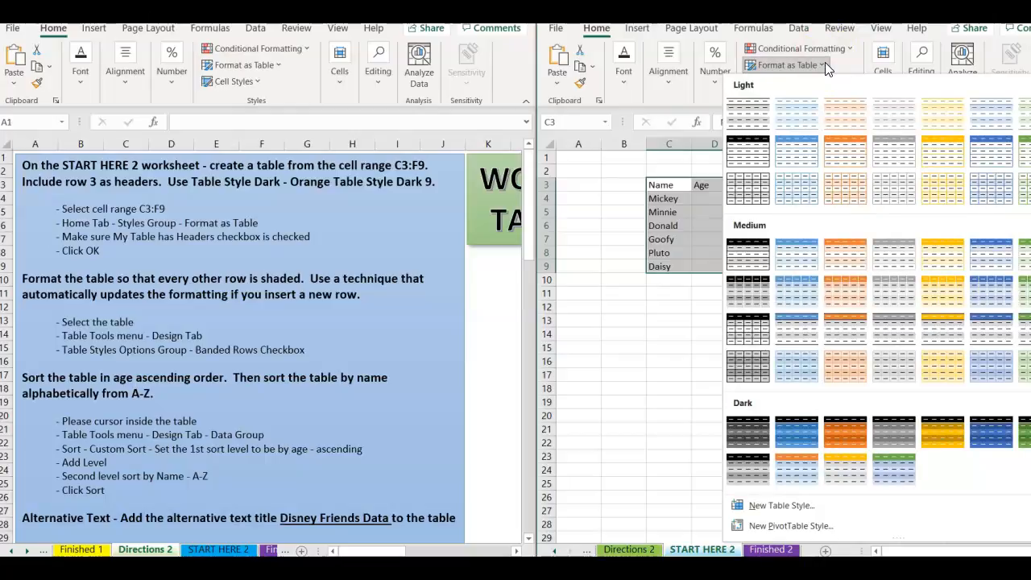
pyautogui.click(825, 66)
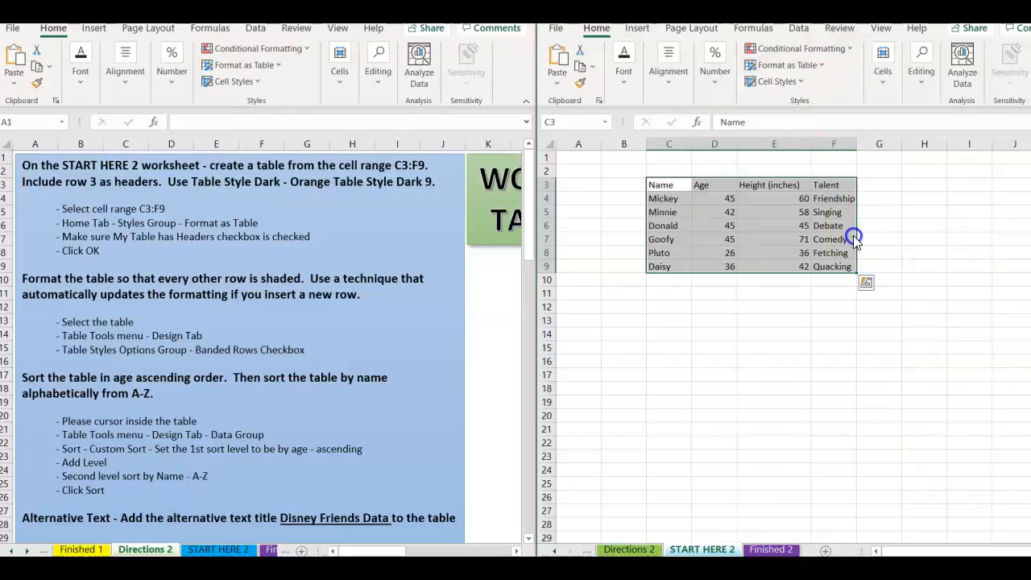
pyautogui.click(827, 68)
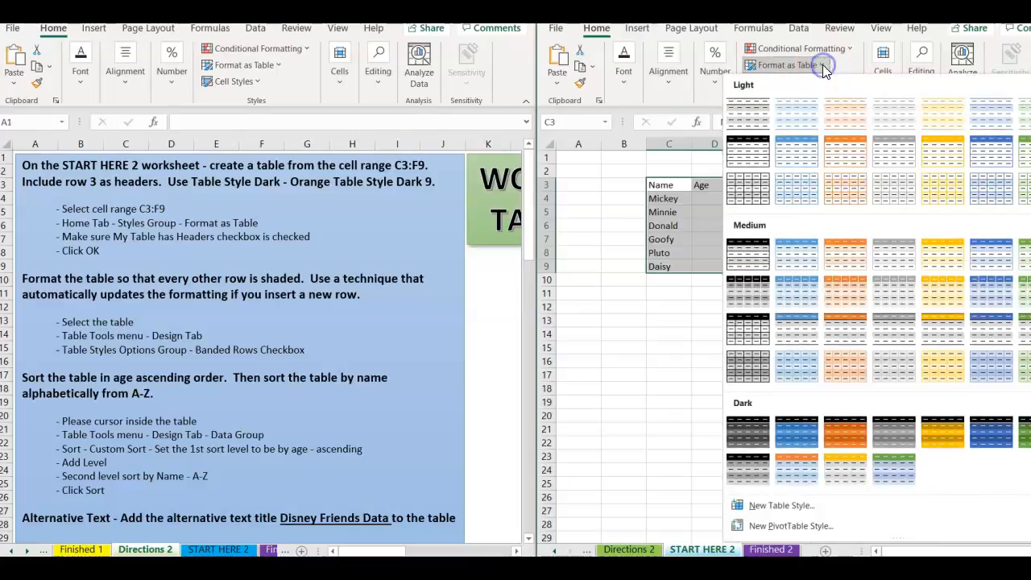
pyautogui.click(799, 469)
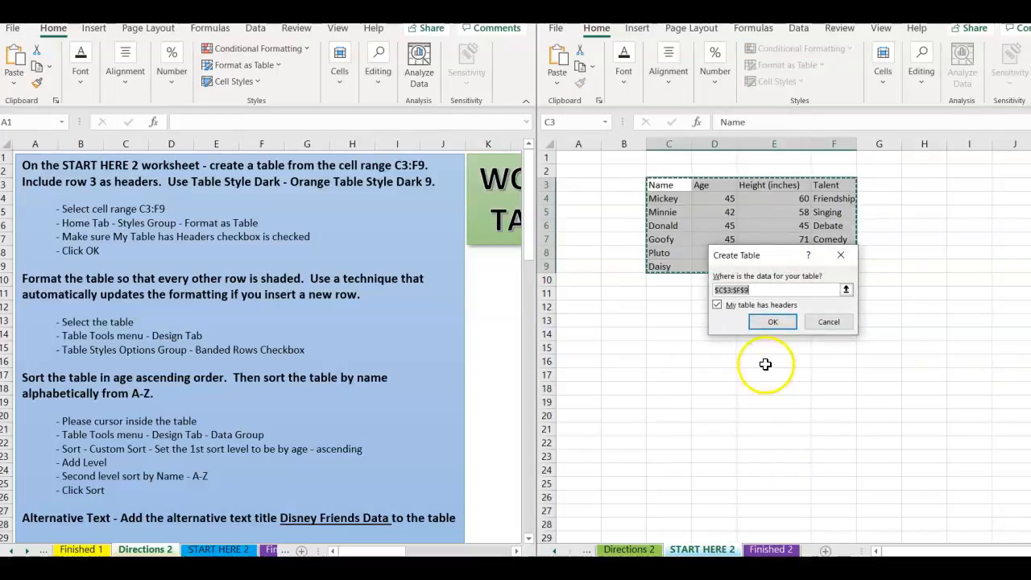
pyautogui.click(773, 321)
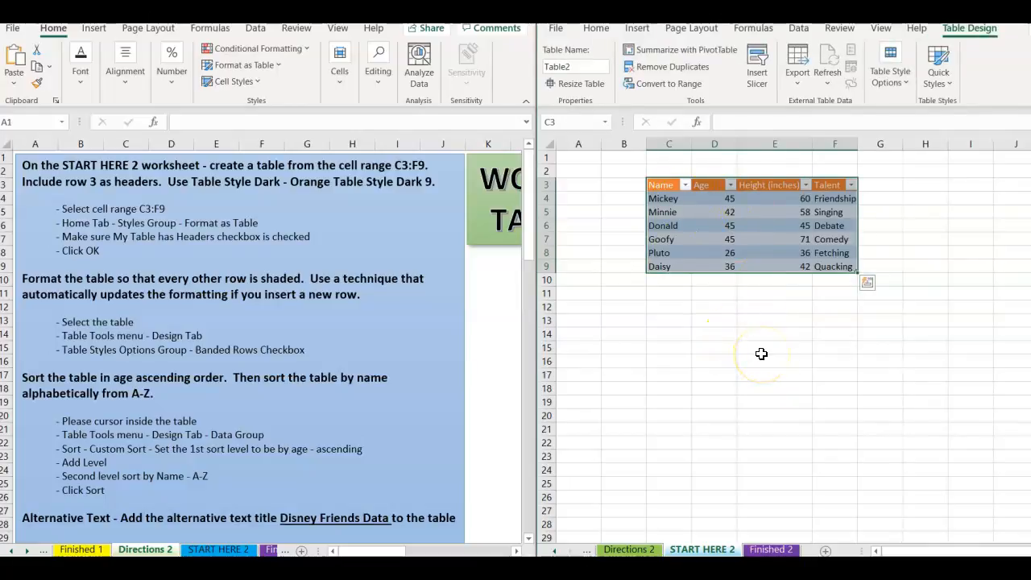
pyautogui.moveTo(526, 232); pyautogui.dragTo(524, 299)
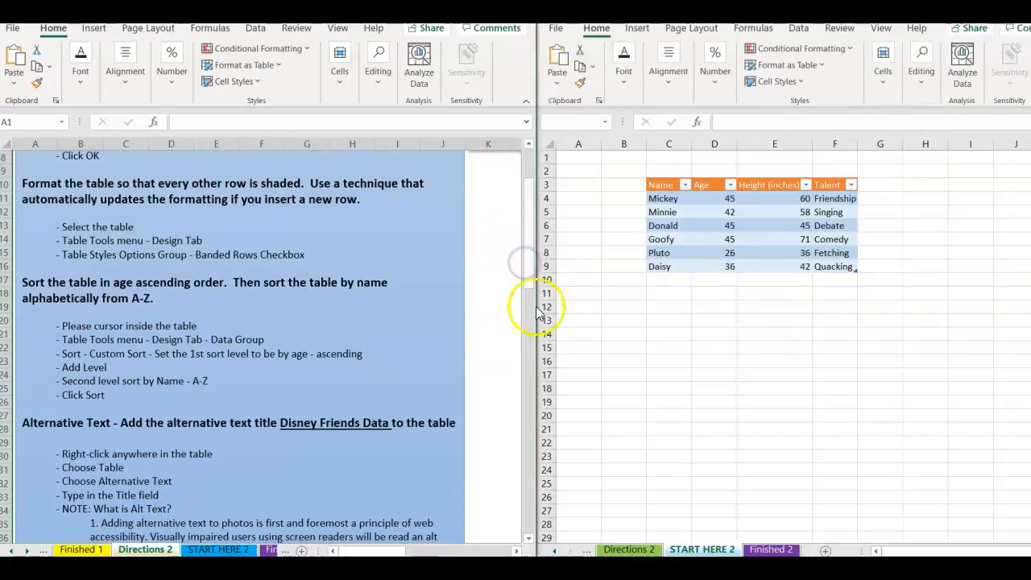
# Turn off Banded Rows in the Disney table's style options.
pyautogui.click(687, 243)
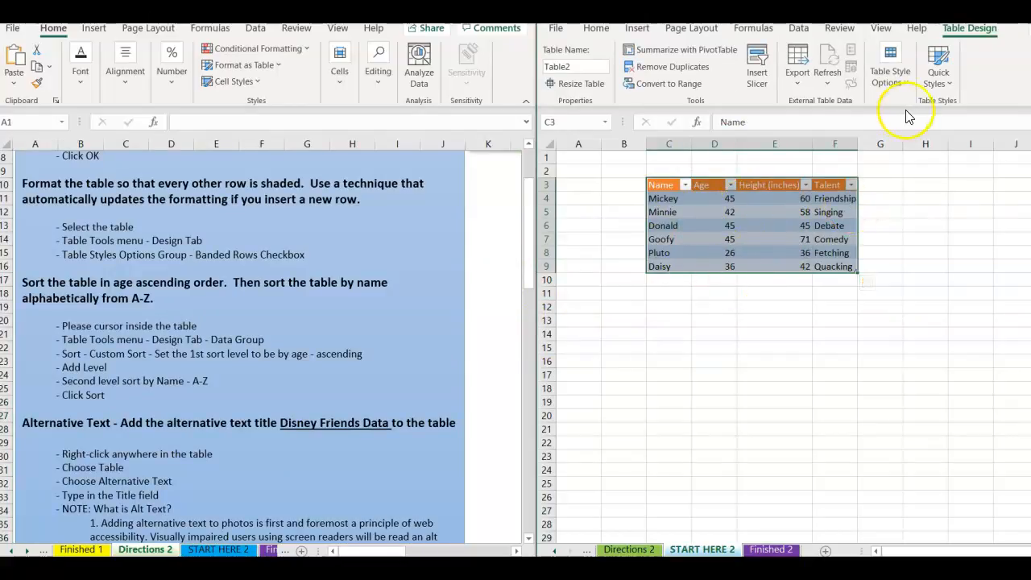
pyautogui.click(908, 82)
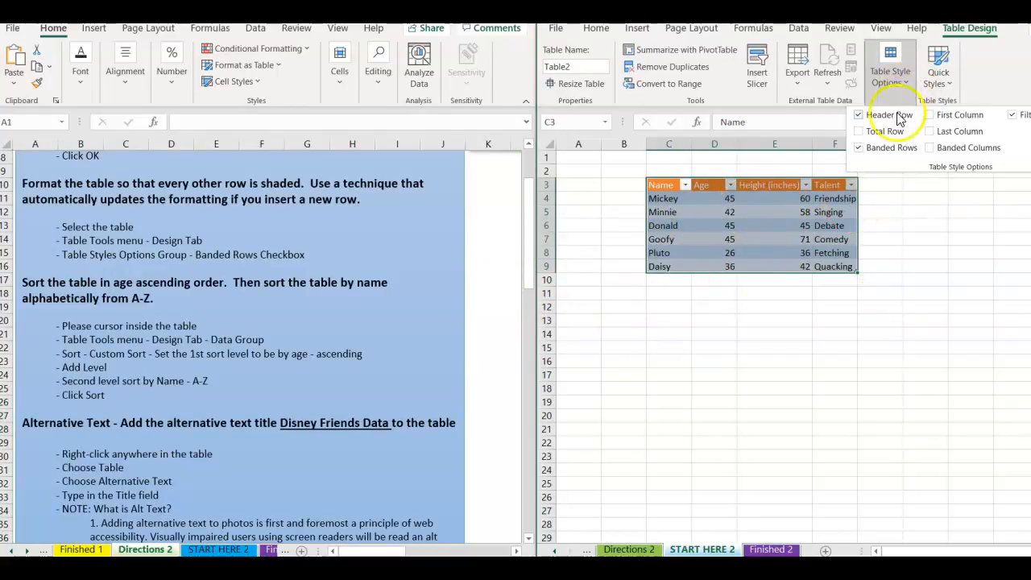
pyautogui.click(859, 148)
pyautogui.click(876, 232)
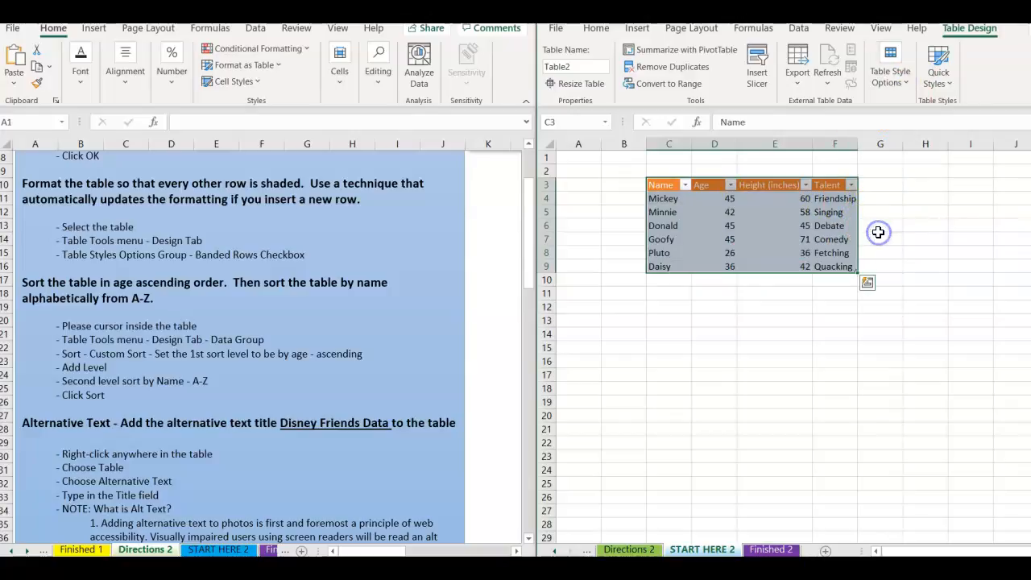
pyautogui.click(773, 322)
# Turn Banded Rows back on so every other data row in C4:F9 is shaded.
pyautogui.click(752, 241)
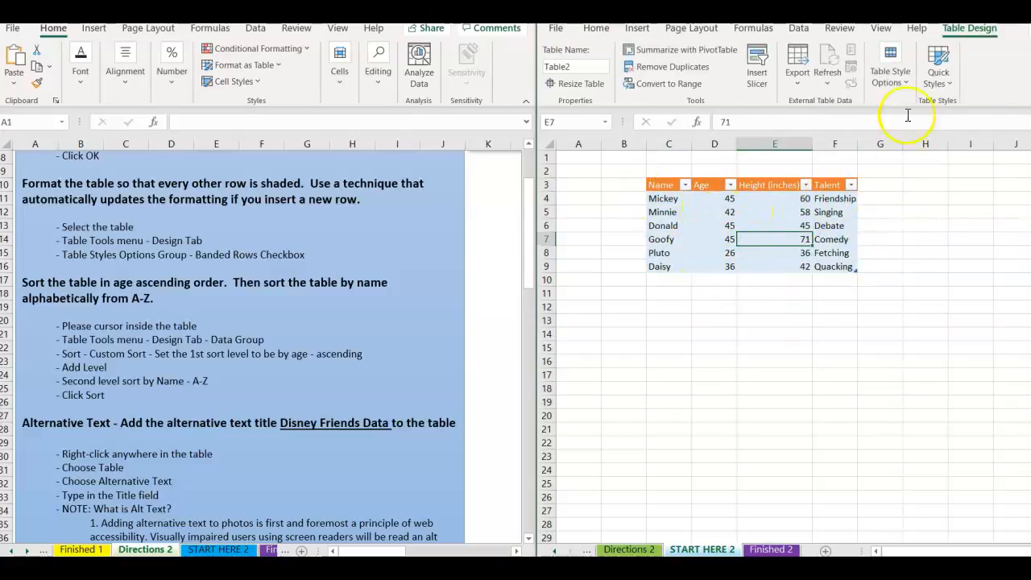
pyautogui.click(900, 83)
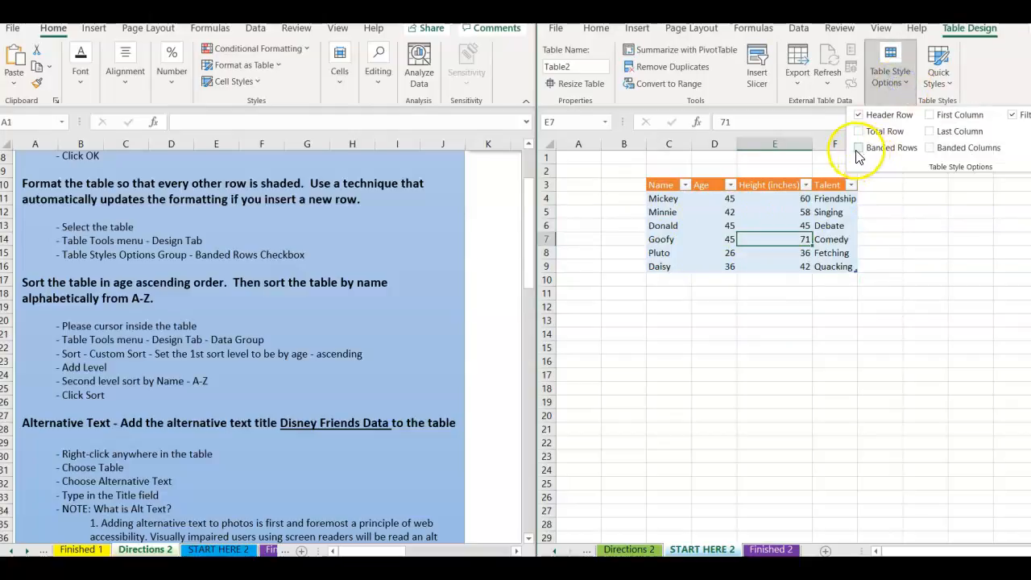
pyautogui.click(859, 148)
pyautogui.click(871, 269)
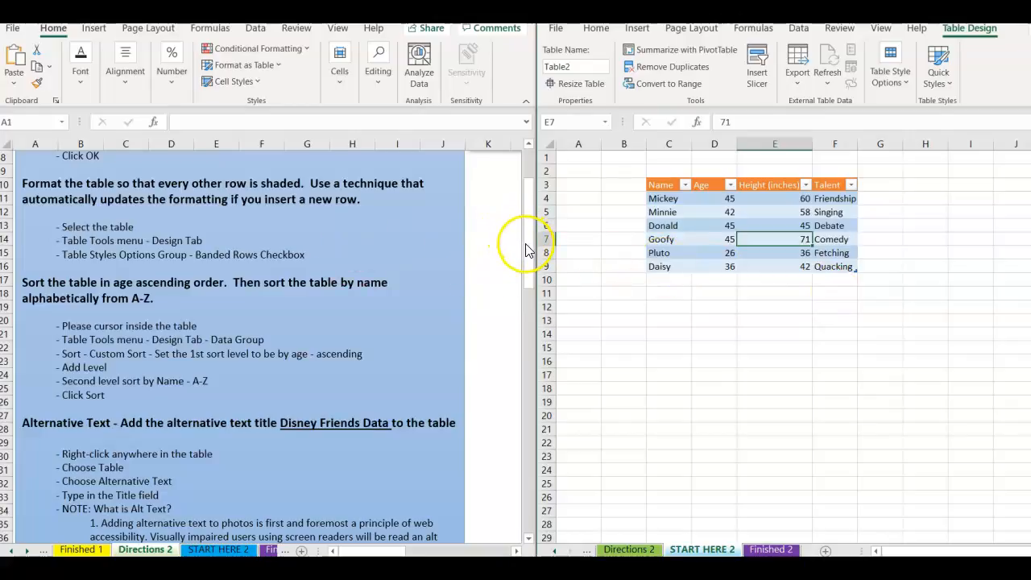
pyautogui.moveTo(526, 238); pyautogui.dragTo(525, 277)
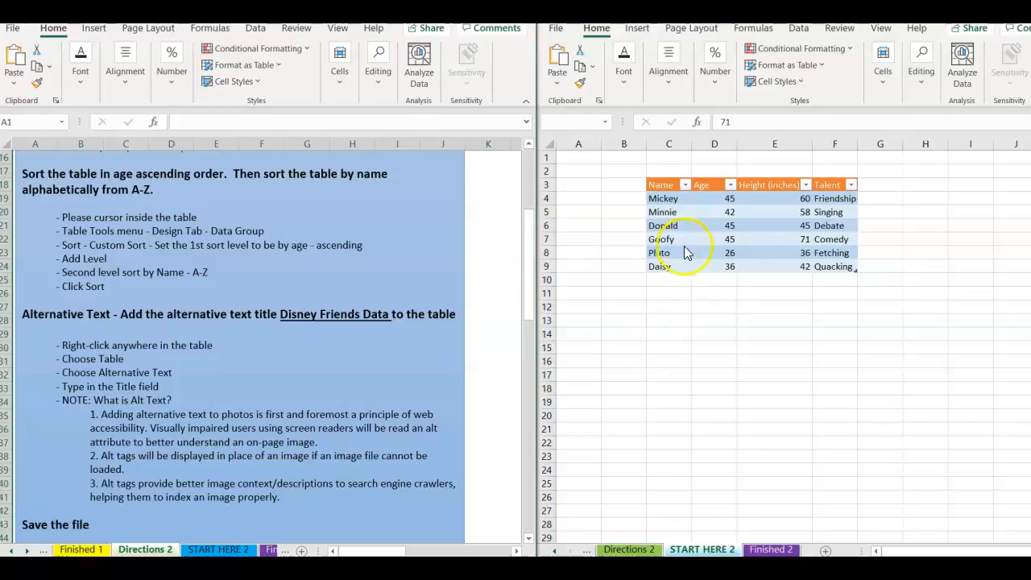
# Select a cell in the Disney table and bring up the custom Sort dialog.
pyautogui.click(687, 184)
pyautogui.click(687, 184)
pyautogui.click(687, 184)
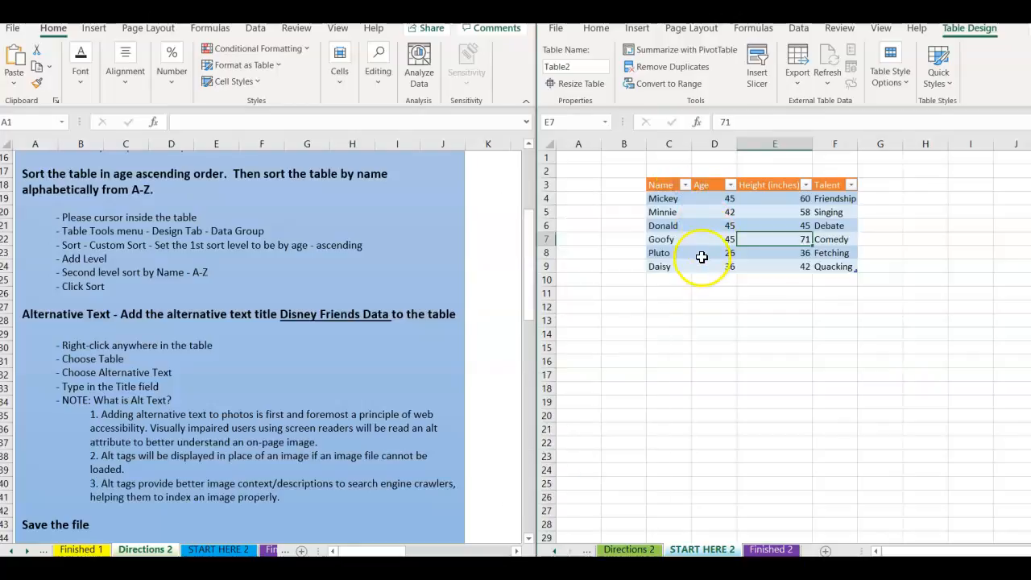
pyautogui.click(701, 256)
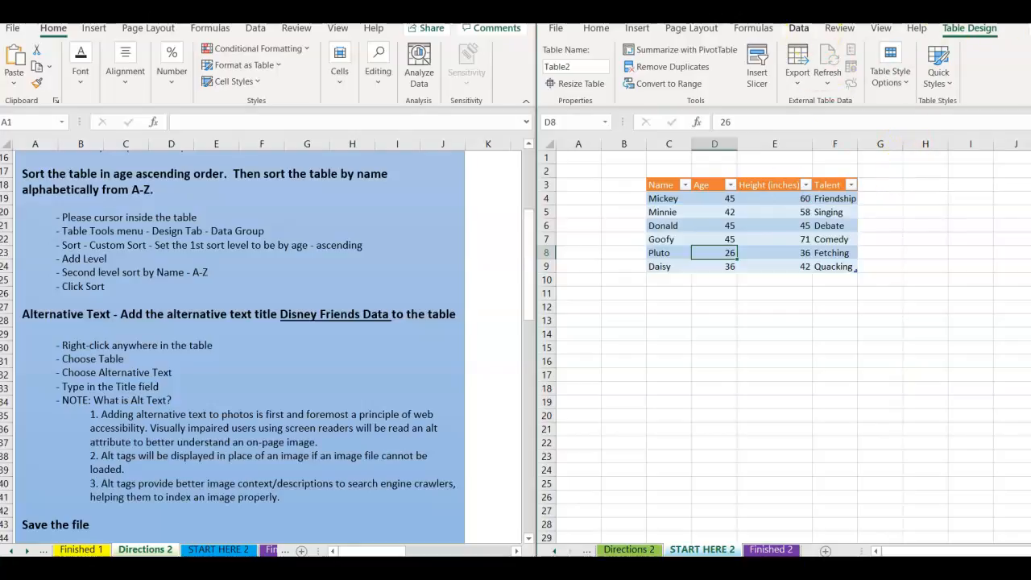
pyautogui.click(802, 29)
pyautogui.click(867, 64)
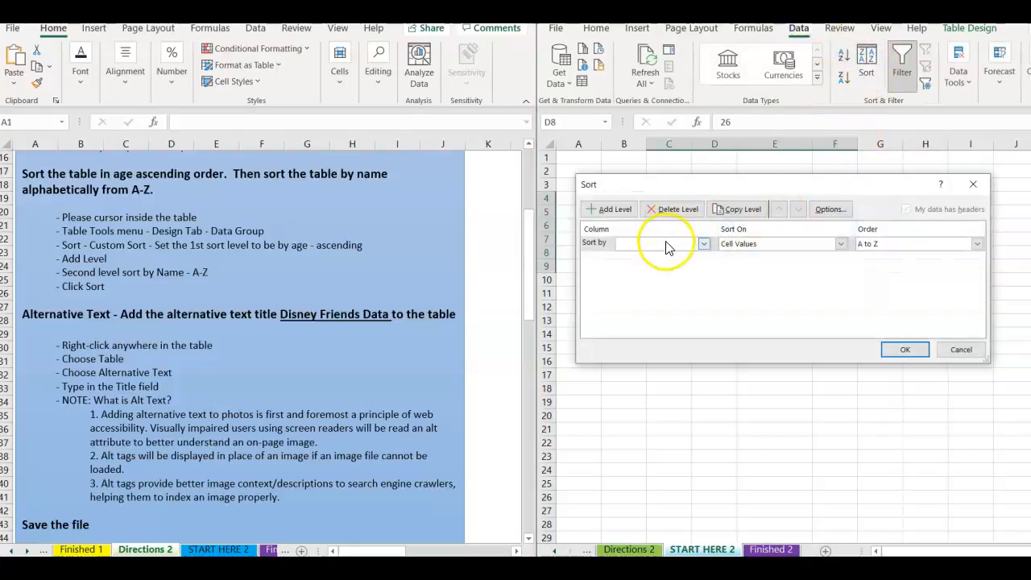
# Sort by Age smallest to largest, then by Name A to Z.
pyautogui.click(703, 244)
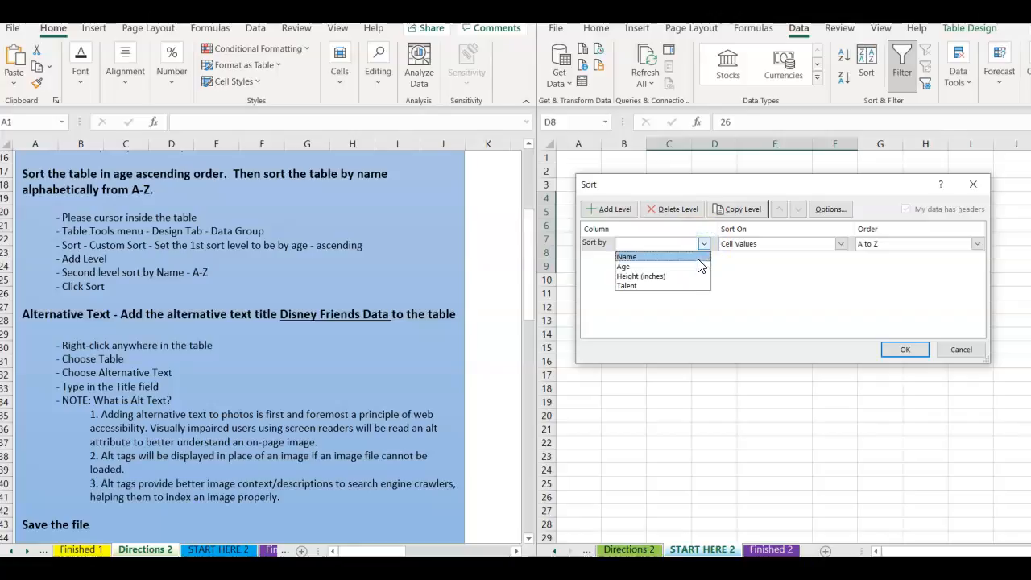
pyautogui.click(698, 257)
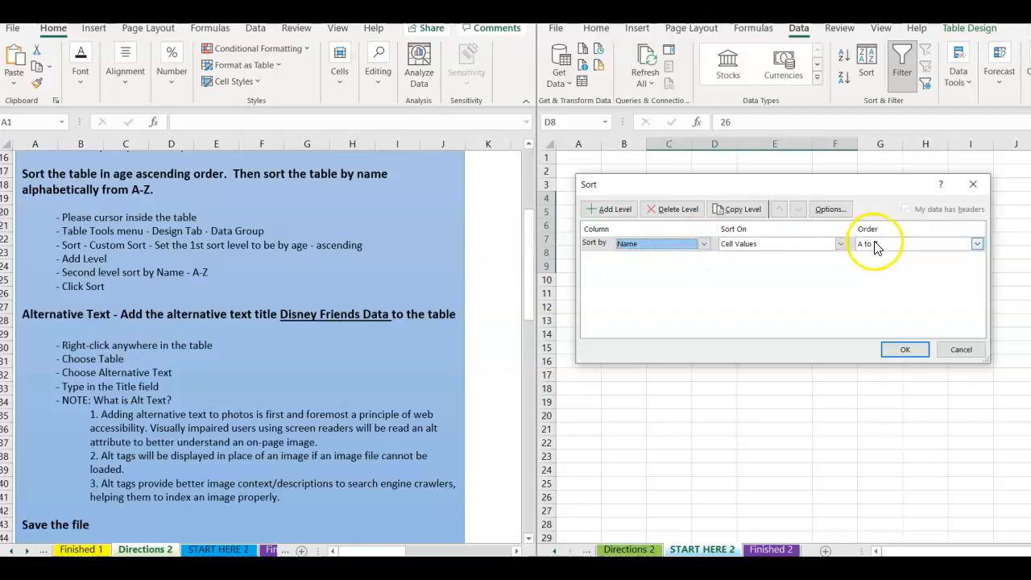
pyautogui.click(614, 209)
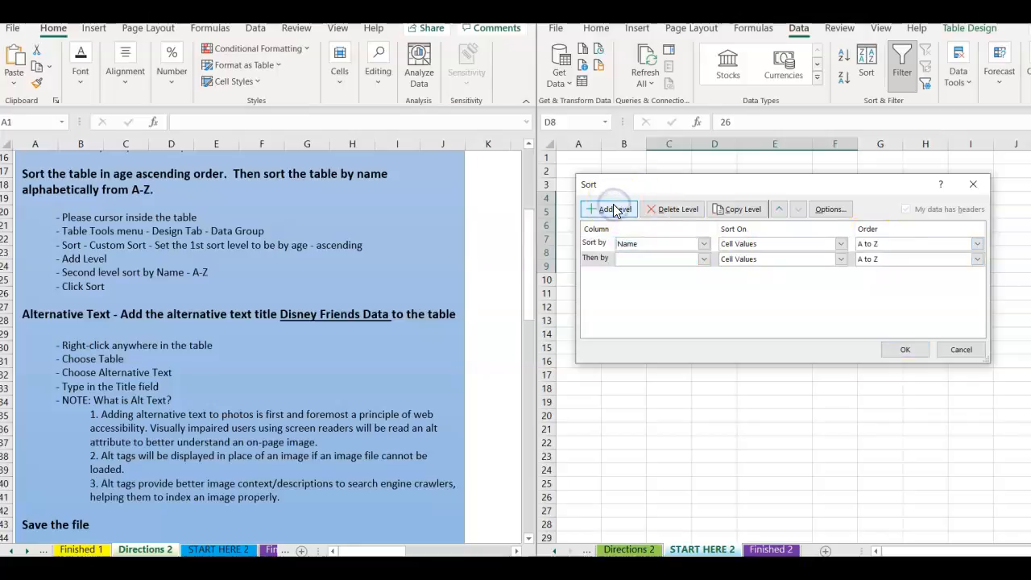
pyautogui.click(705, 244)
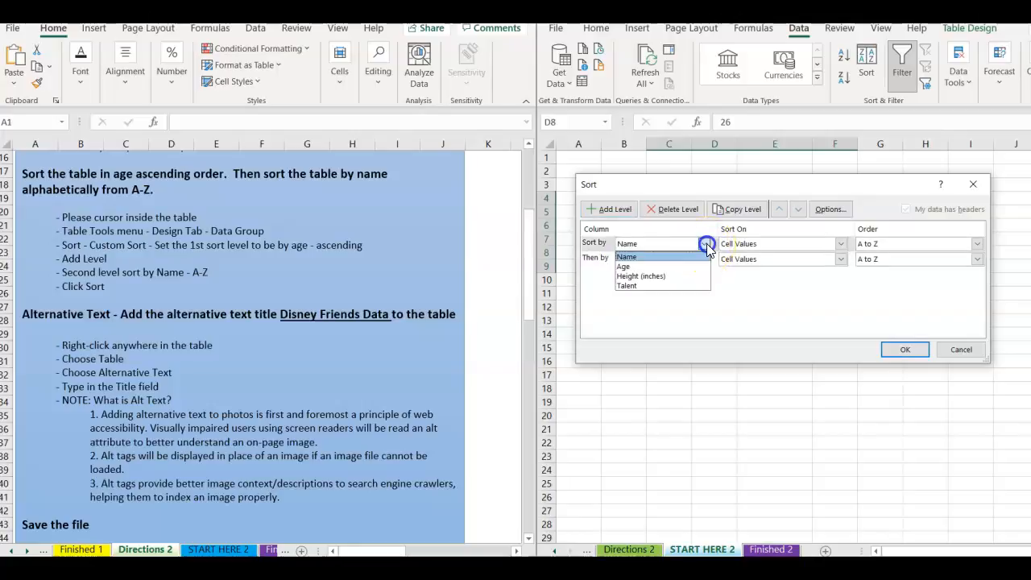
pyautogui.click(640, 266)
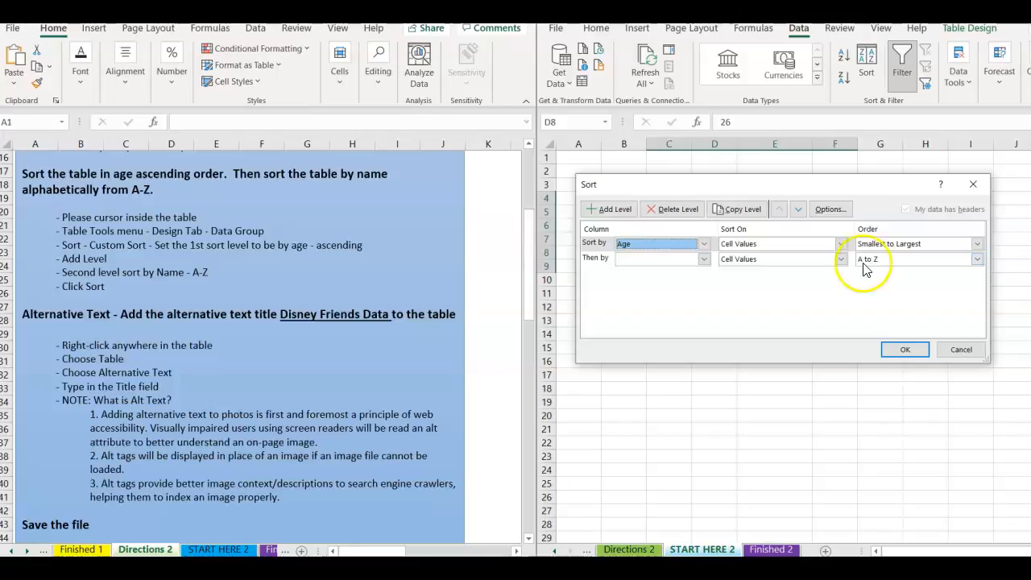
pyautogui.click(704, 261)
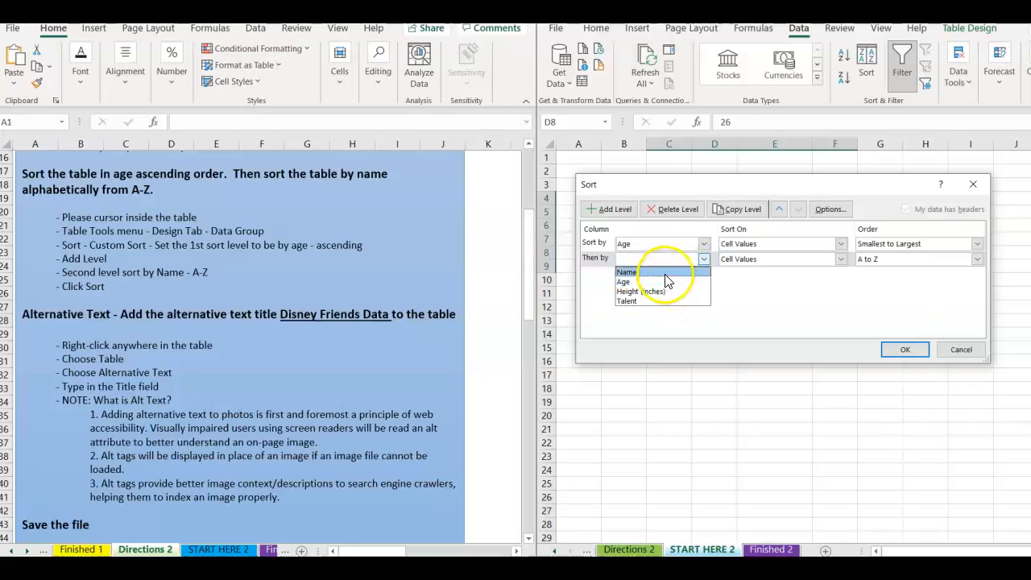
pyautogui.click(664, 272)
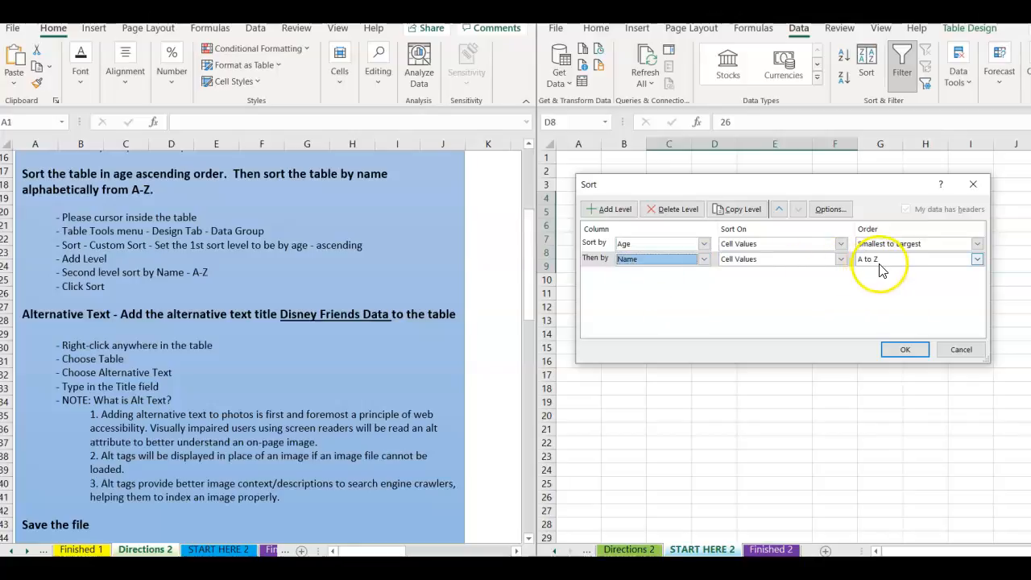
pyautogui.click(898, 354)
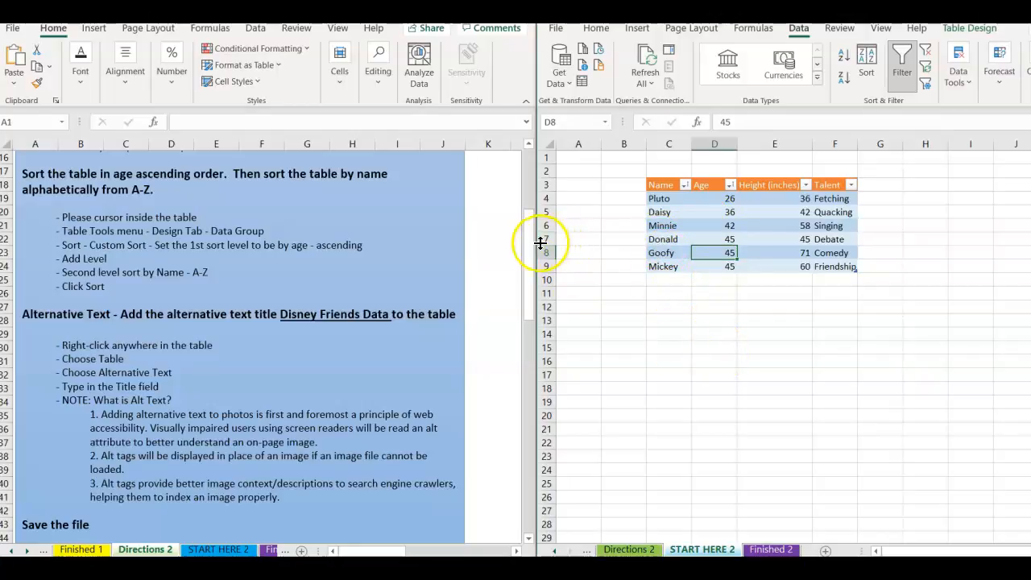
pyautogui.moveTo(533, 247)
pyautogui.scroll(-3, 524, 274)
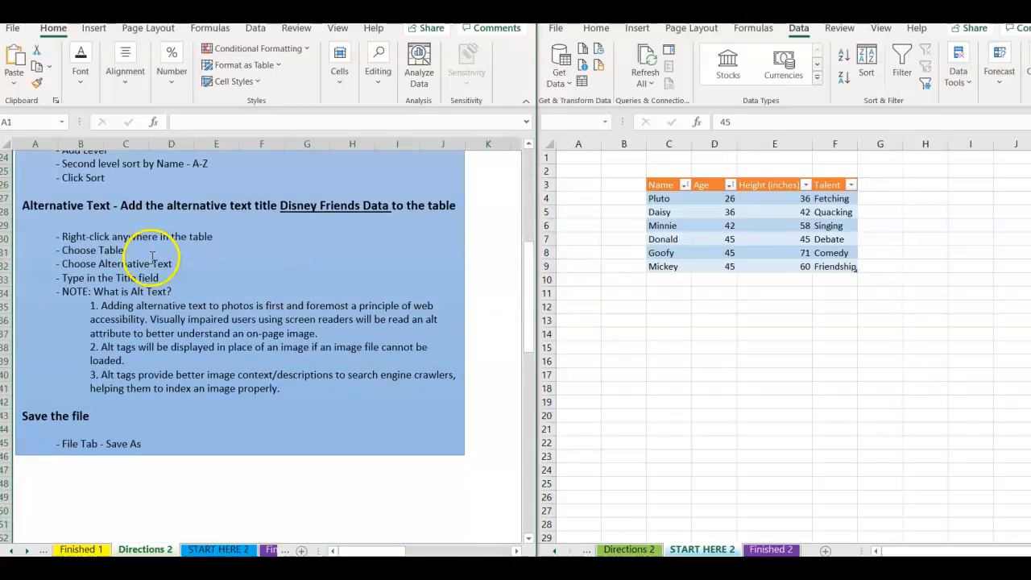
pyautogui.click(716, 252)
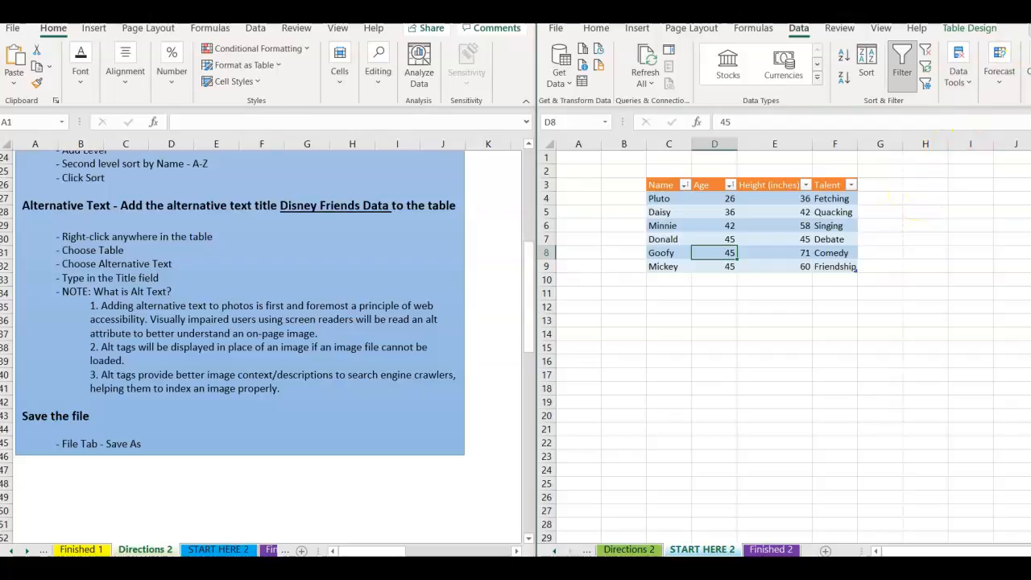
pyautogui.click(1029, 9)
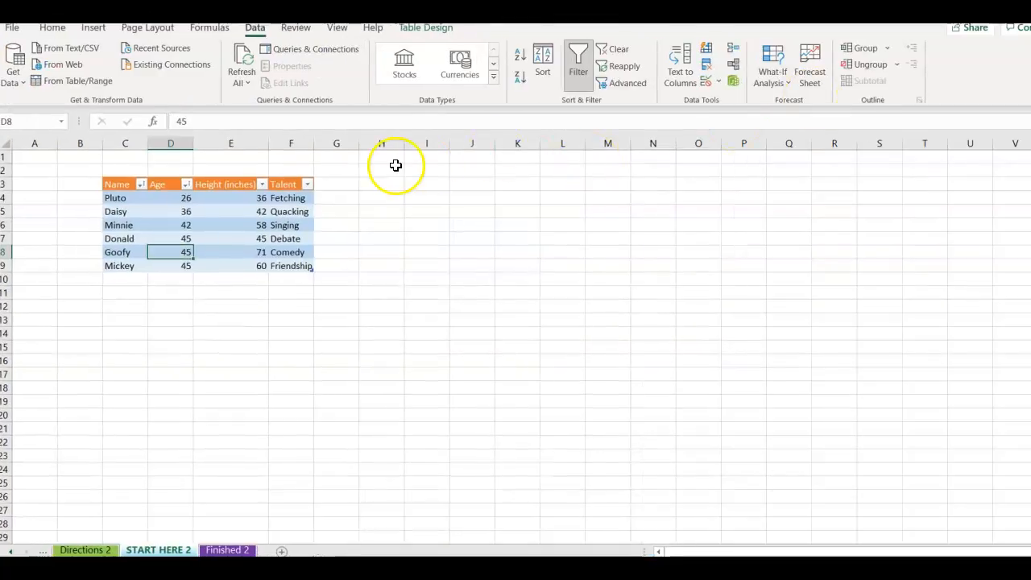
pyautogui.click(409, 29)
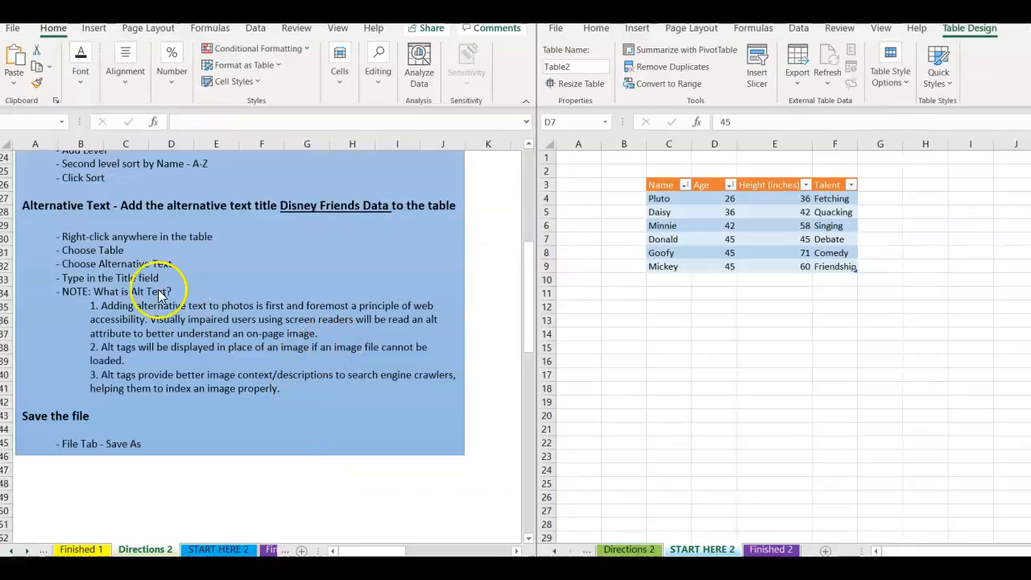
# Add the alternative text title 'Disney Friends Data' to the Disney table (Table2).
pyautogui.click(690, 226)
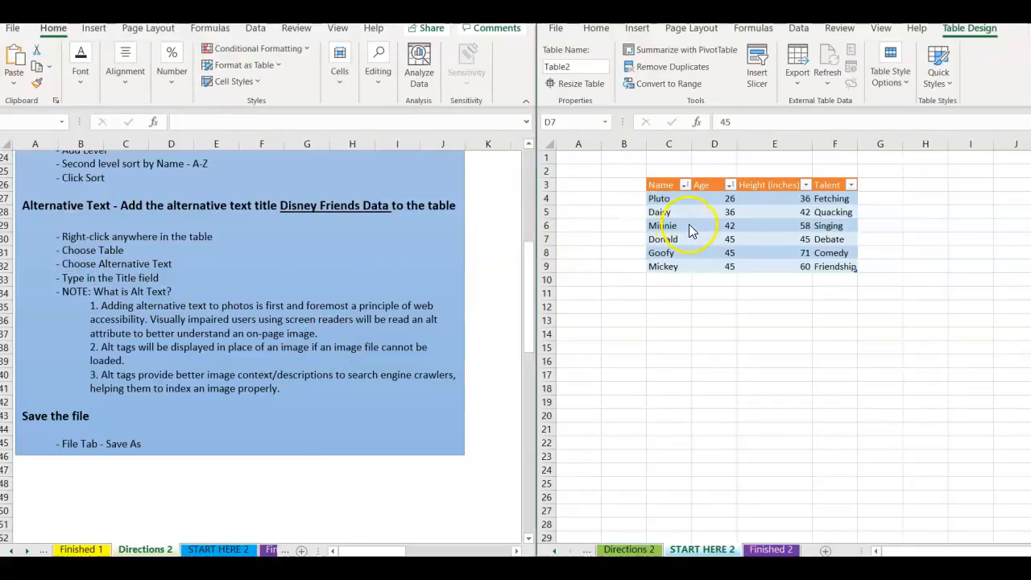
pyautogui.rightClick(688, 225)
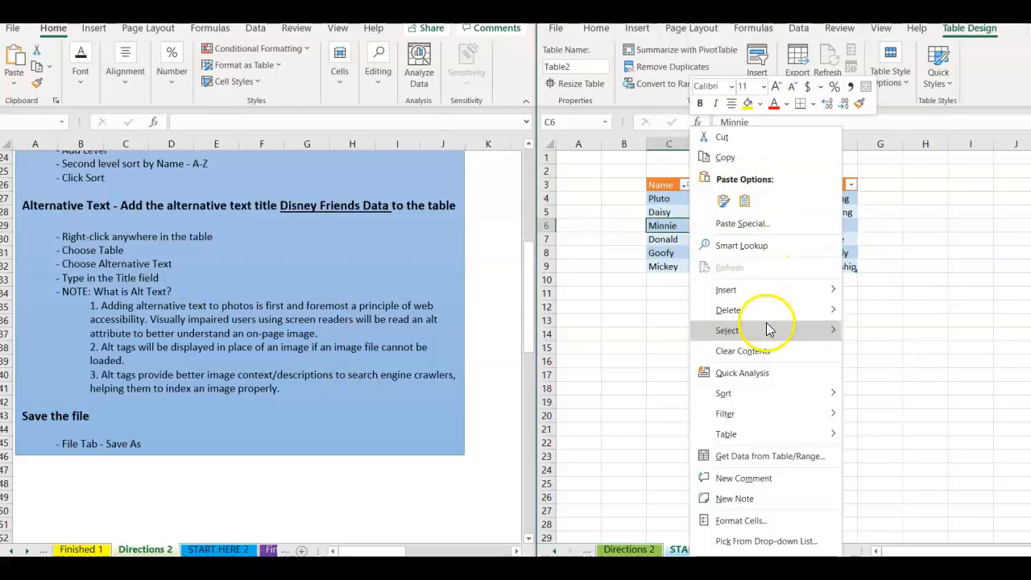
pyautogui.moveTo(783, 437)
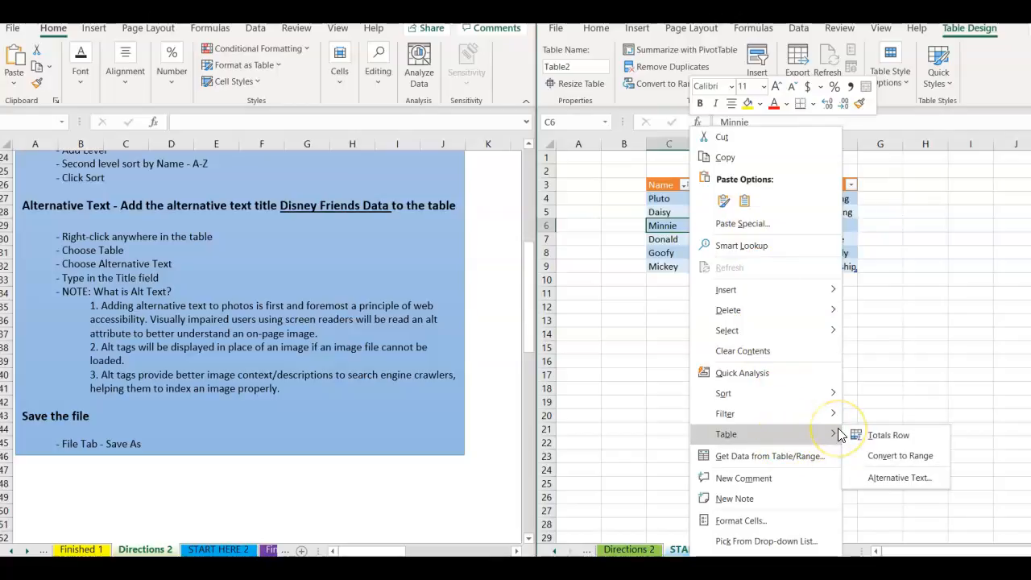
pyautogui.click(891, 483)
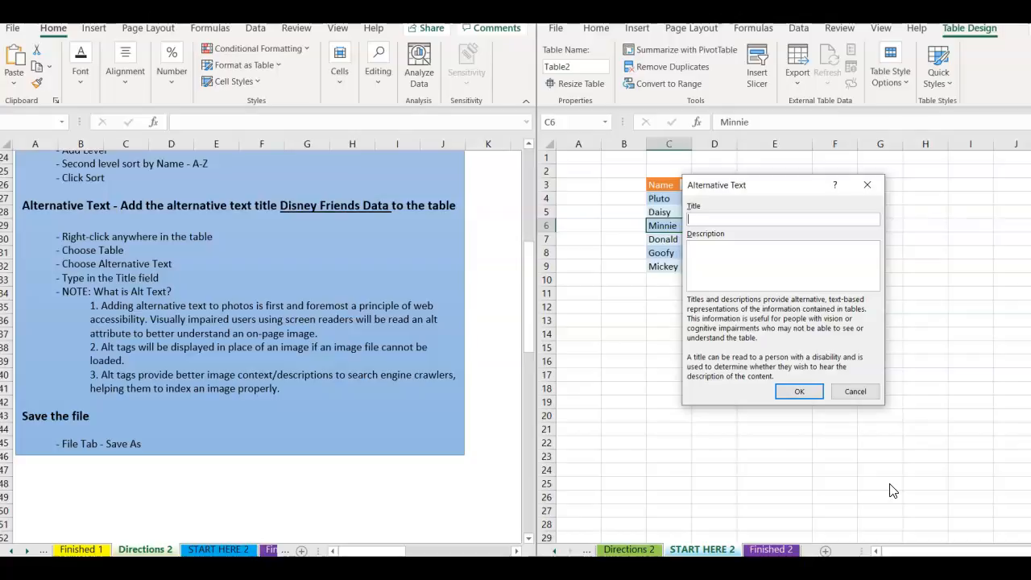
pyautogui.write('Disney Friends Data')
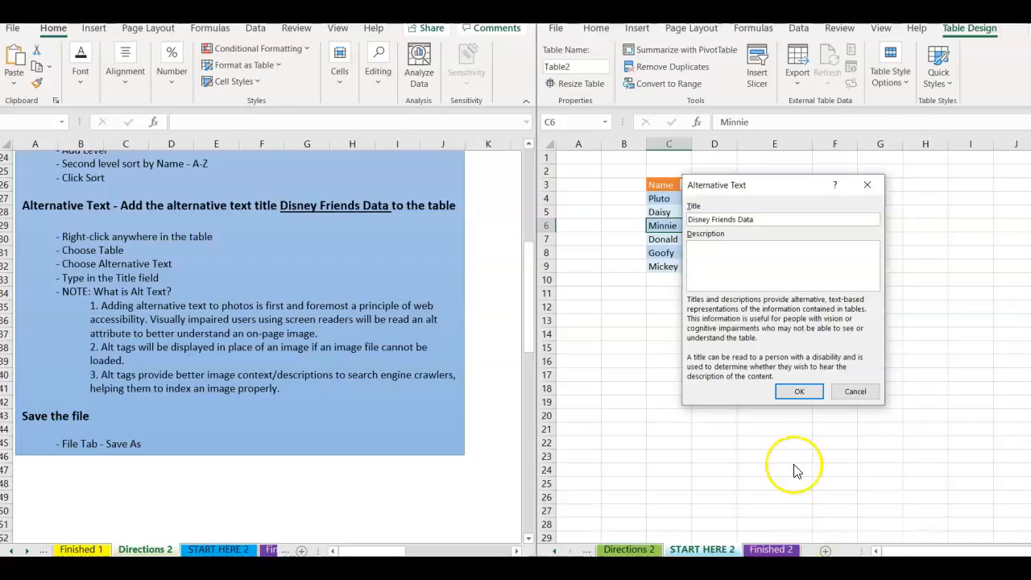
pyautogui.click(798, 391)
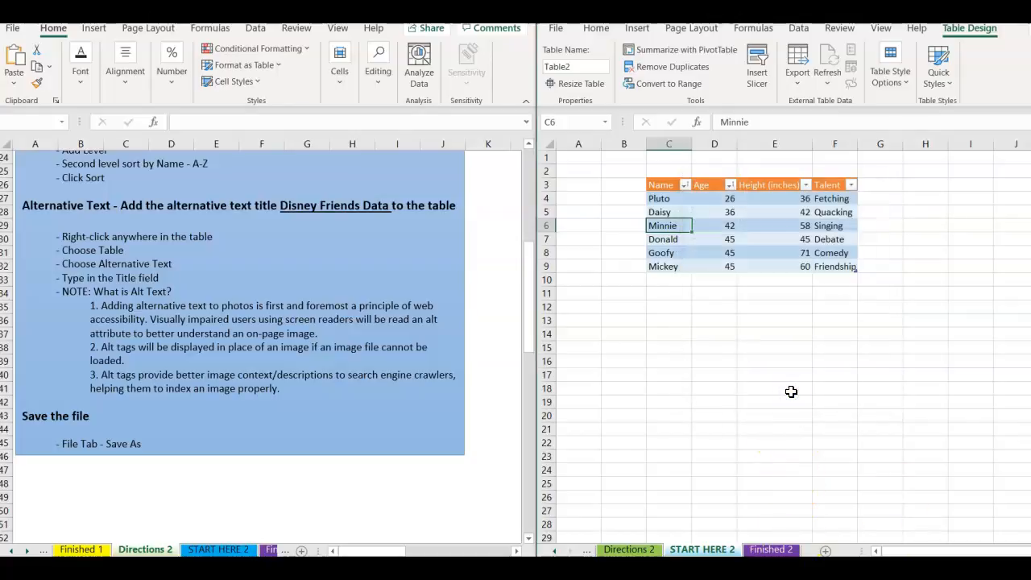